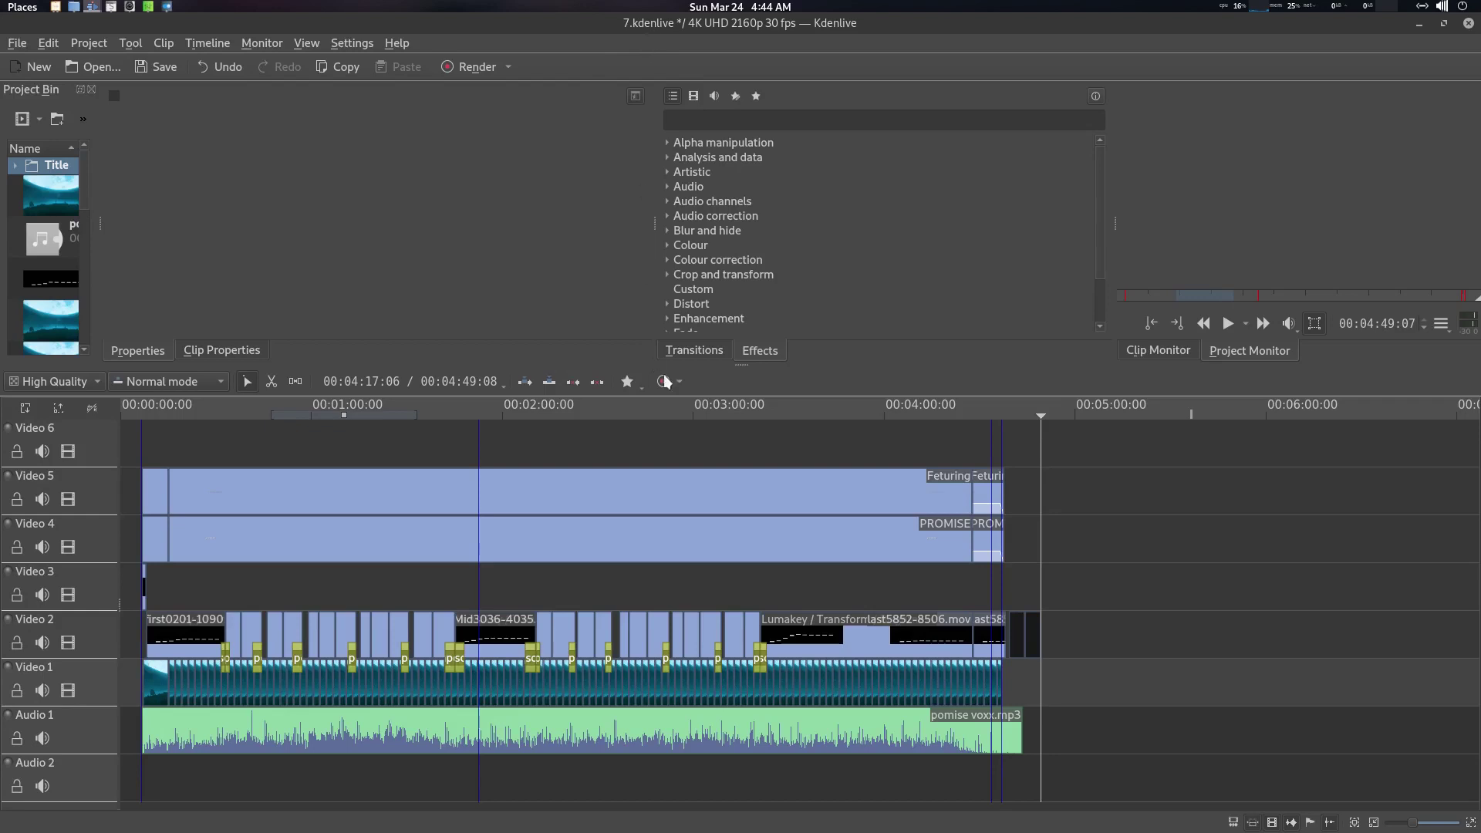
Step: Move the playhead to 00:02:57:20, select clip last5852-8506.mov and fold away its Brightness effect
click(687, 416)
drag(687, 418, 684, 413)
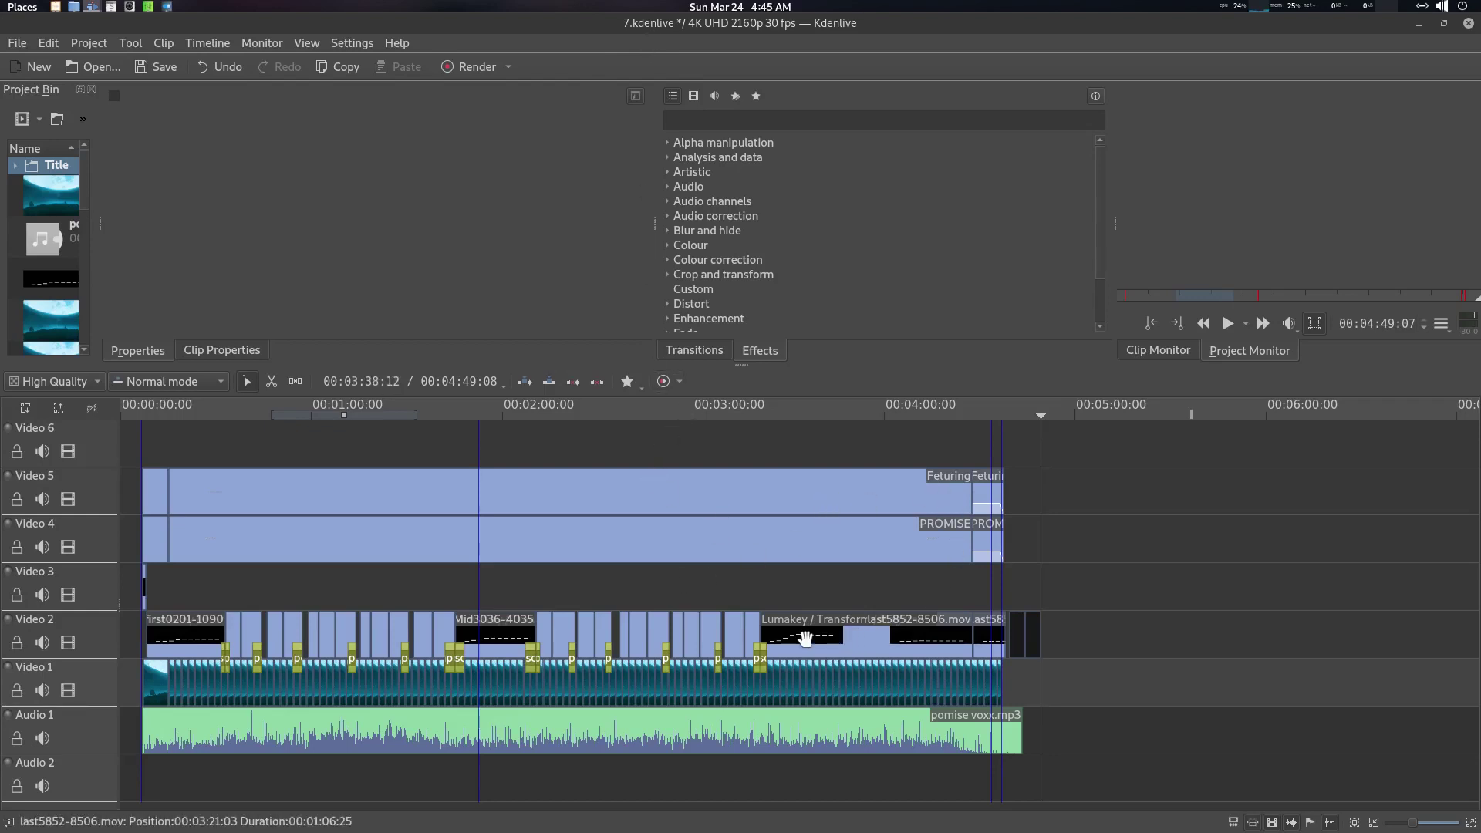
click(764, 654)
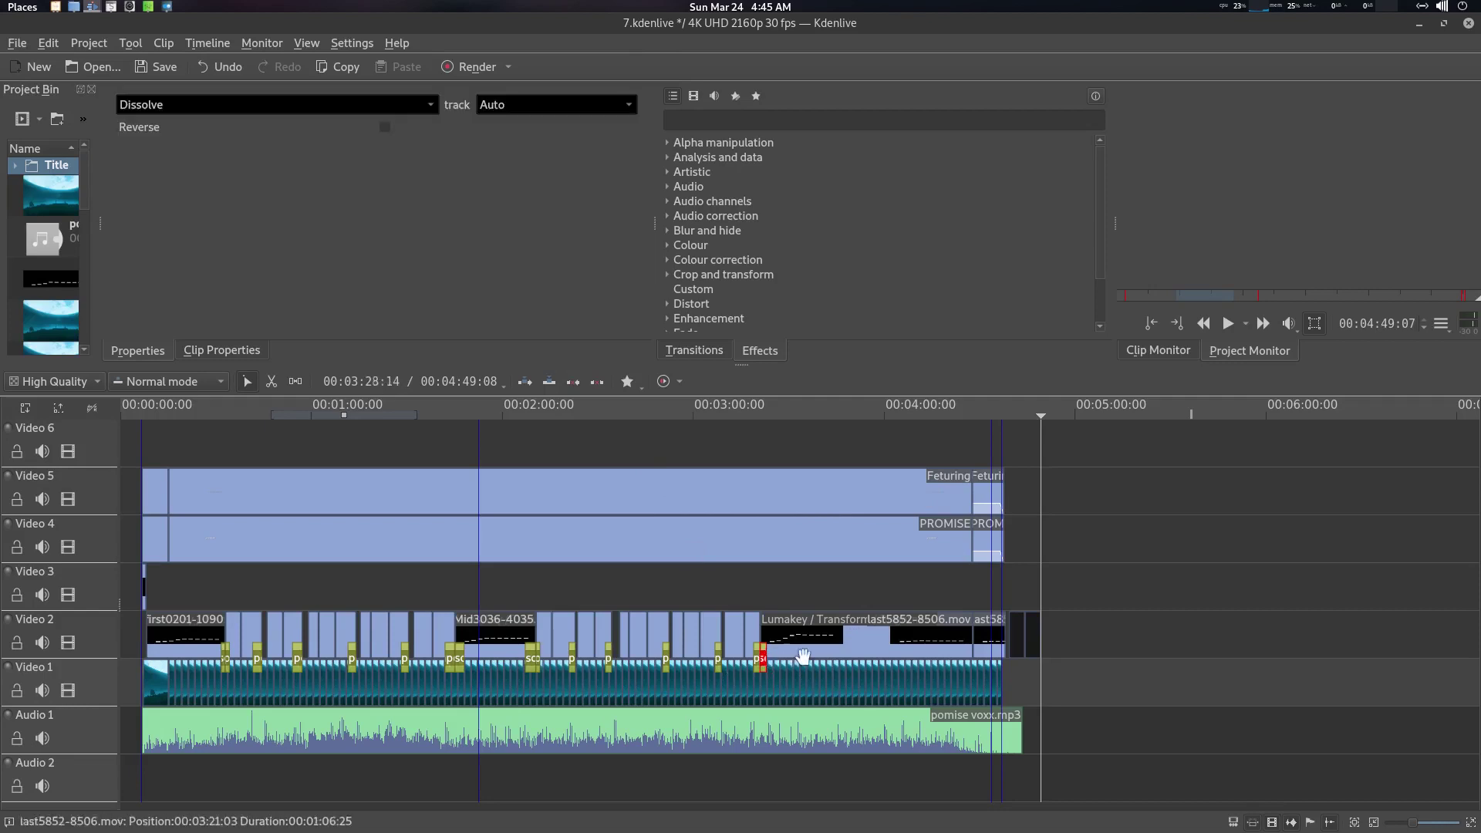
click(818, 629)
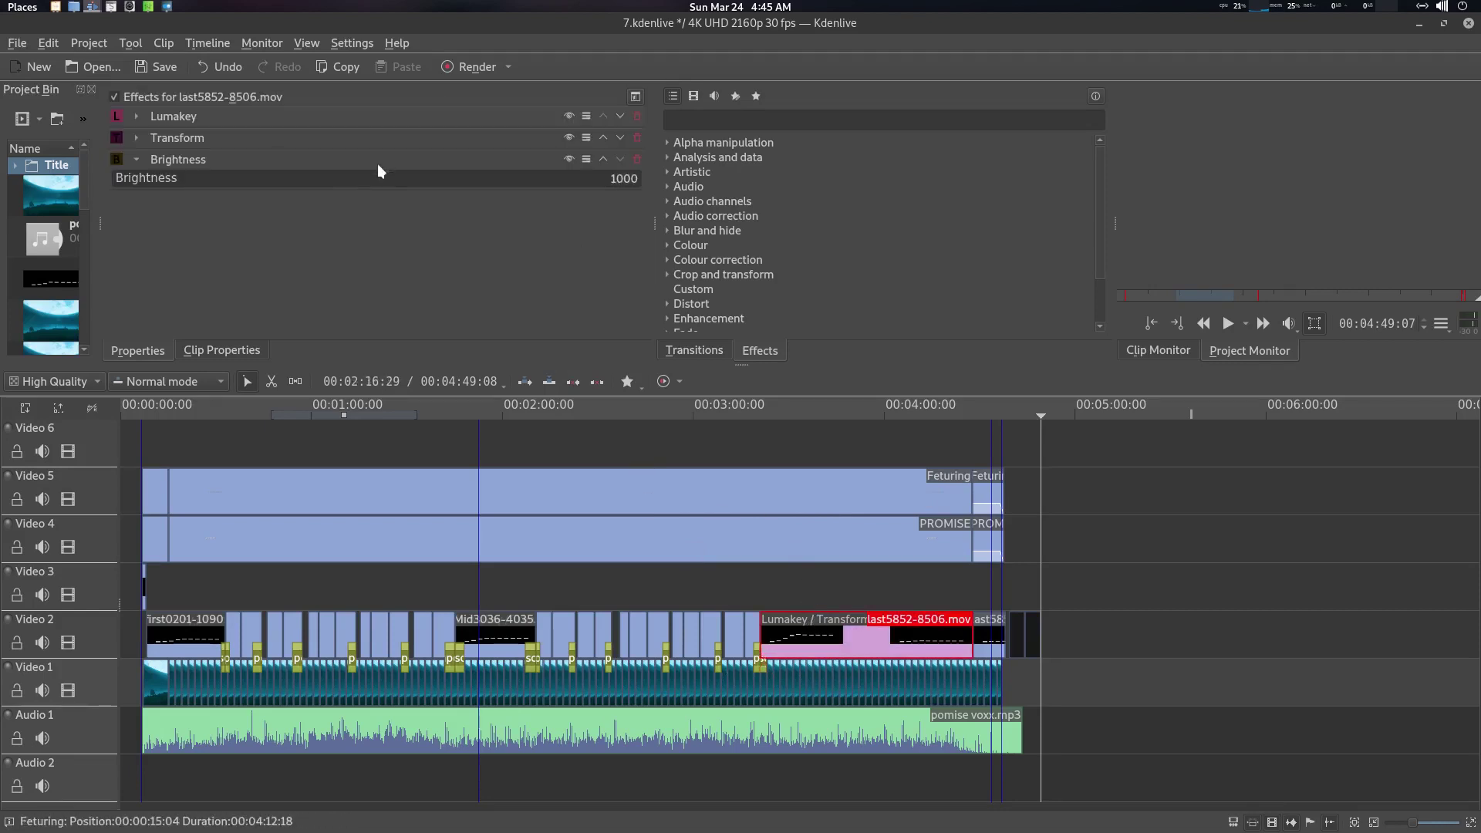
click(136, 159)
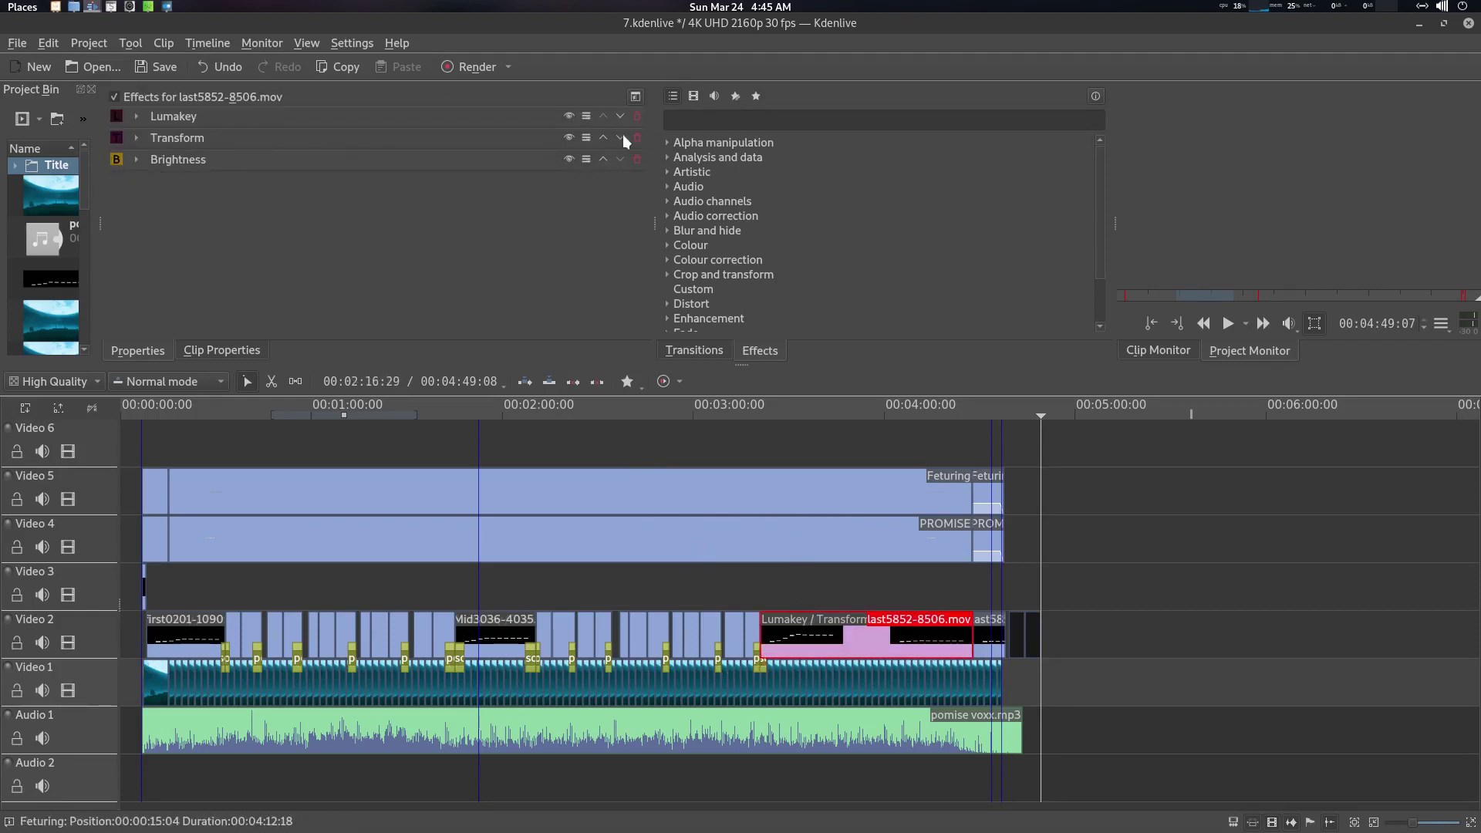
mouse_move(1239, 9)
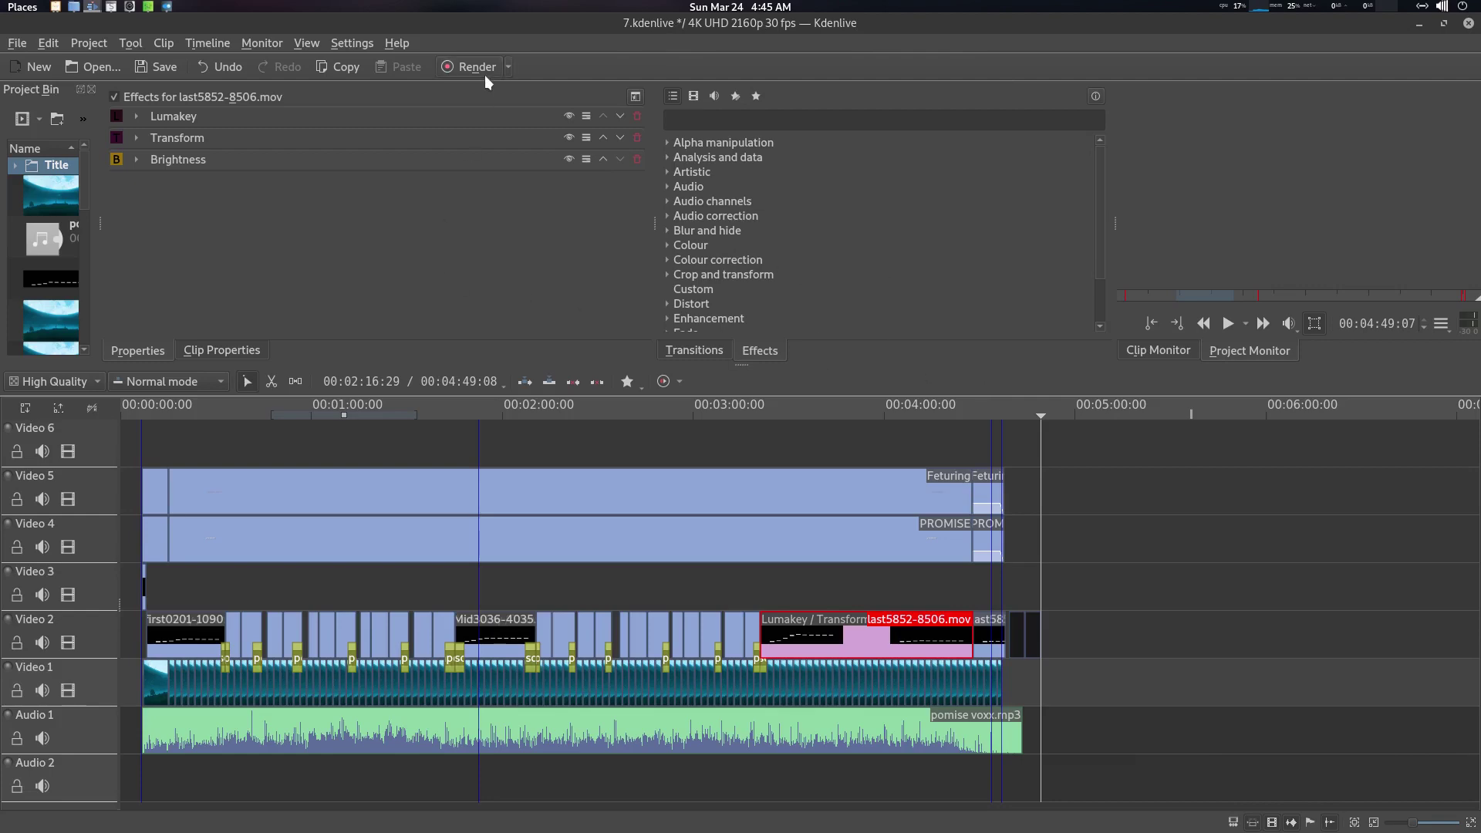
Step: Select the short clip after last5852-8506.mov and open the render settings for output smtest.mp4
click(993, 637)
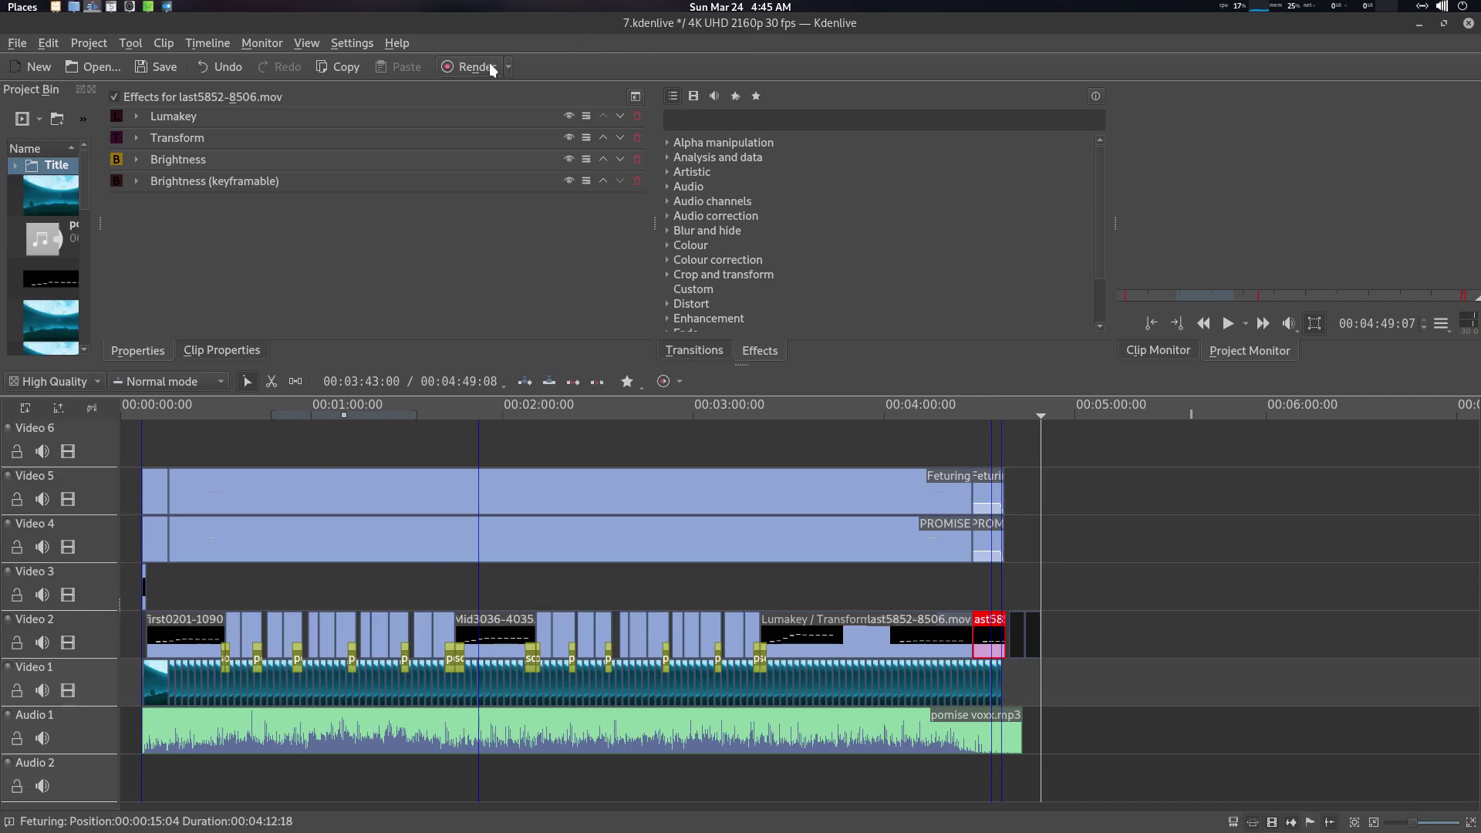
key(ctrl+Return)
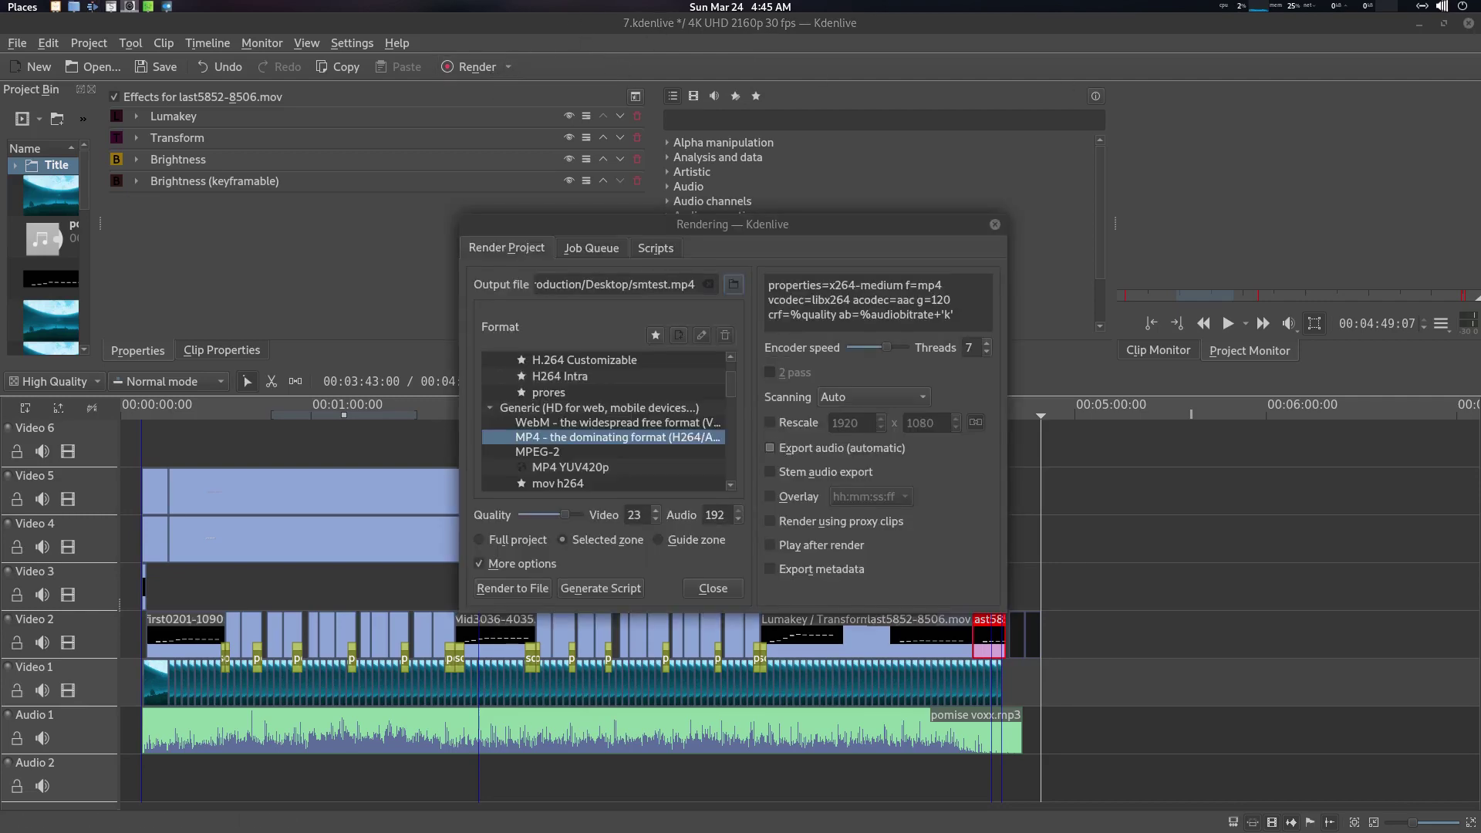
click(668, 274)
double_click(647, 274)
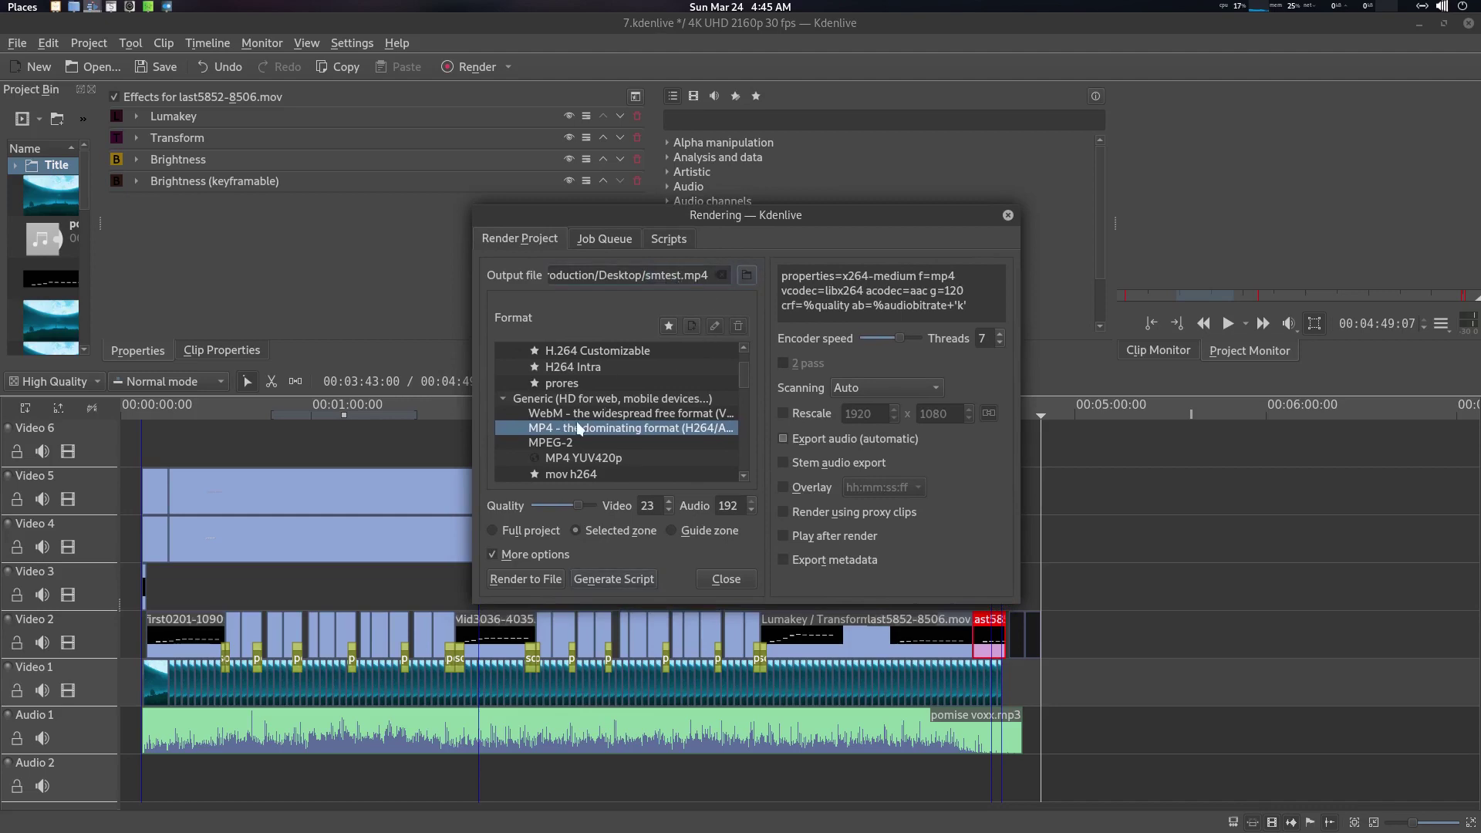
click(684, 275)
click(616, 578)
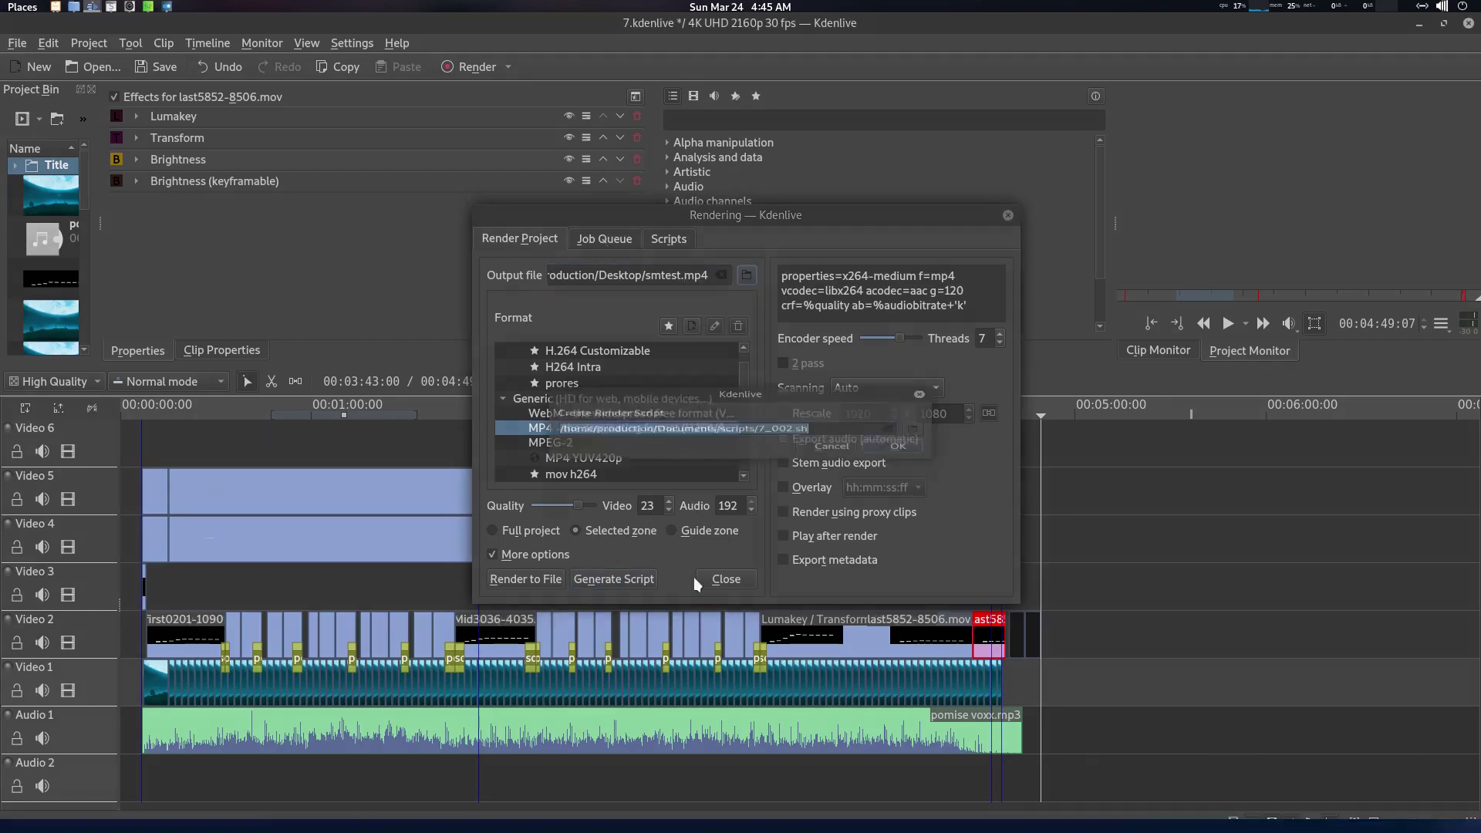
click(830, 456)
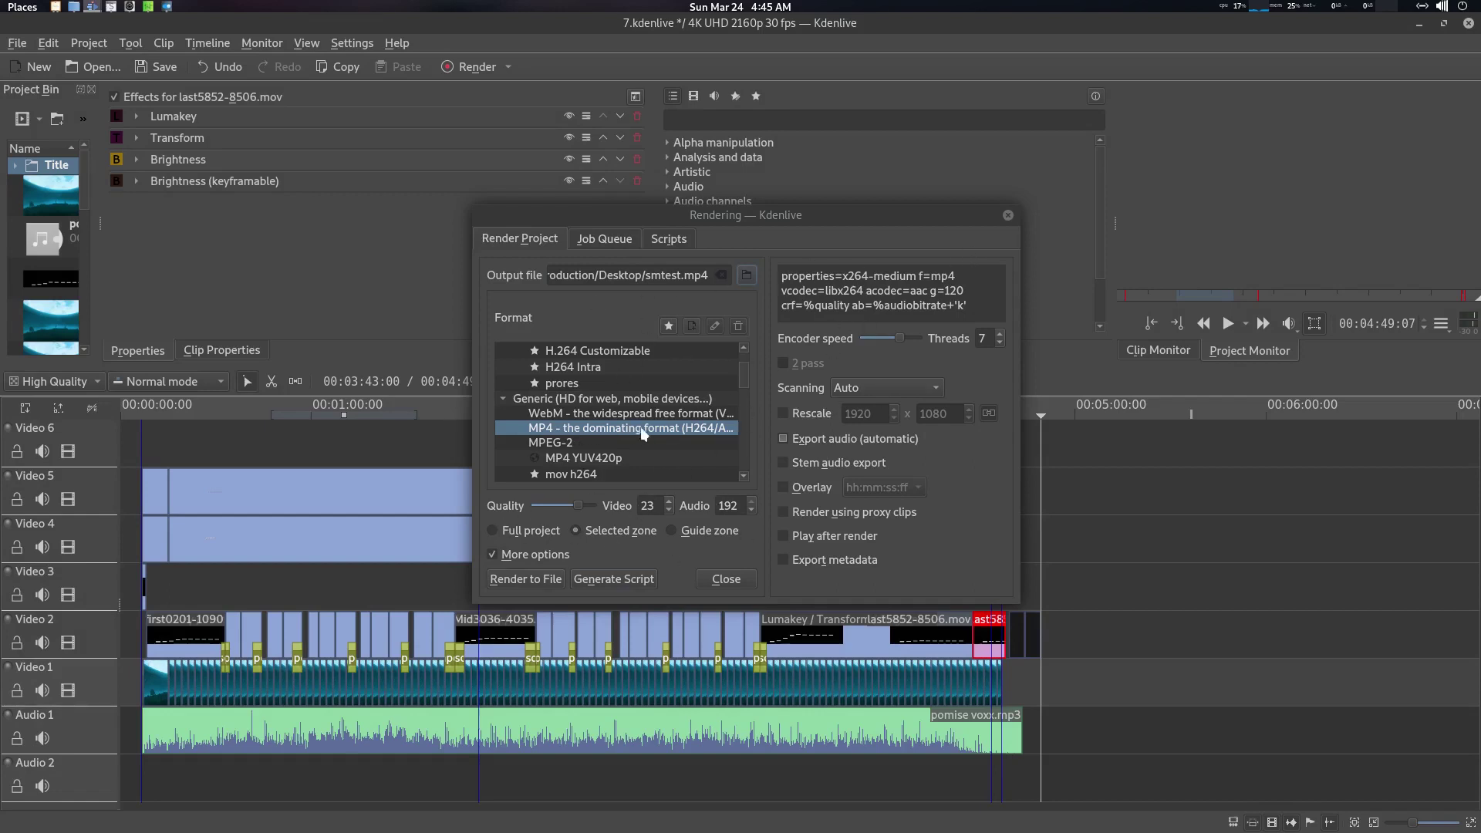
Step: Generate a render script, renaming its file from 7_002 to test.sh
click(626, 576)
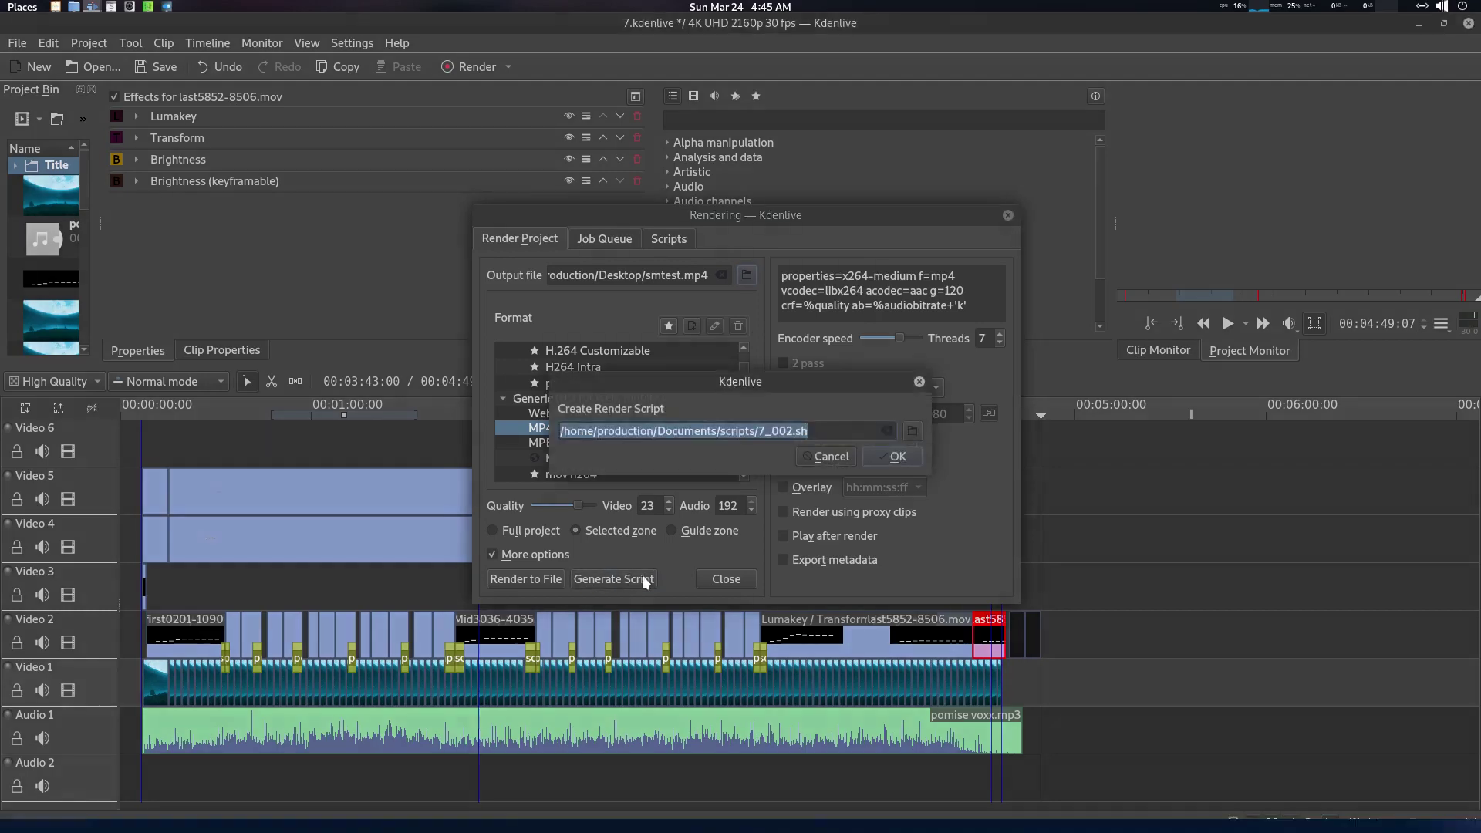
click(809, 429)
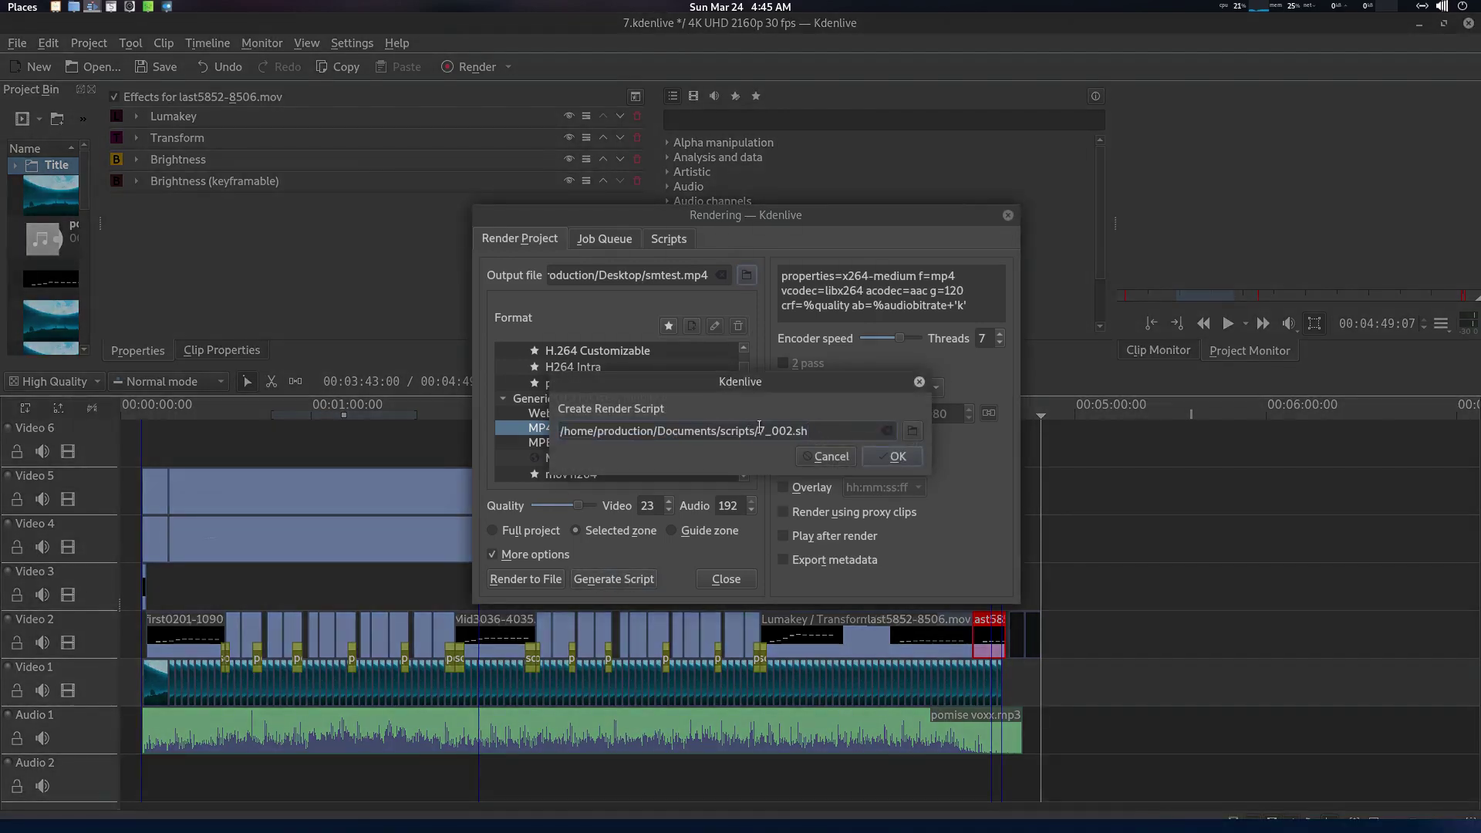
click(912, 430)
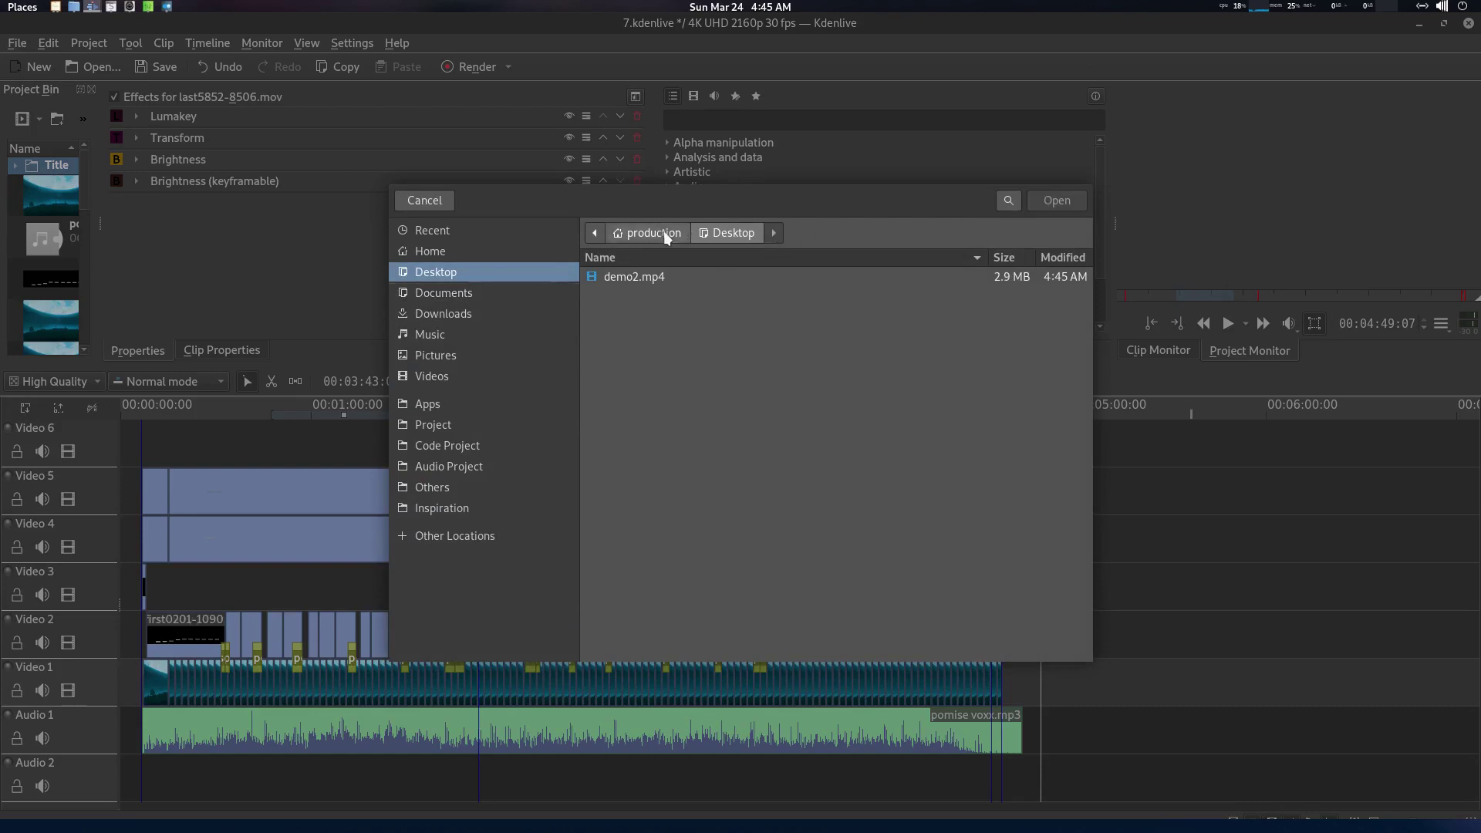
click(441, 199)
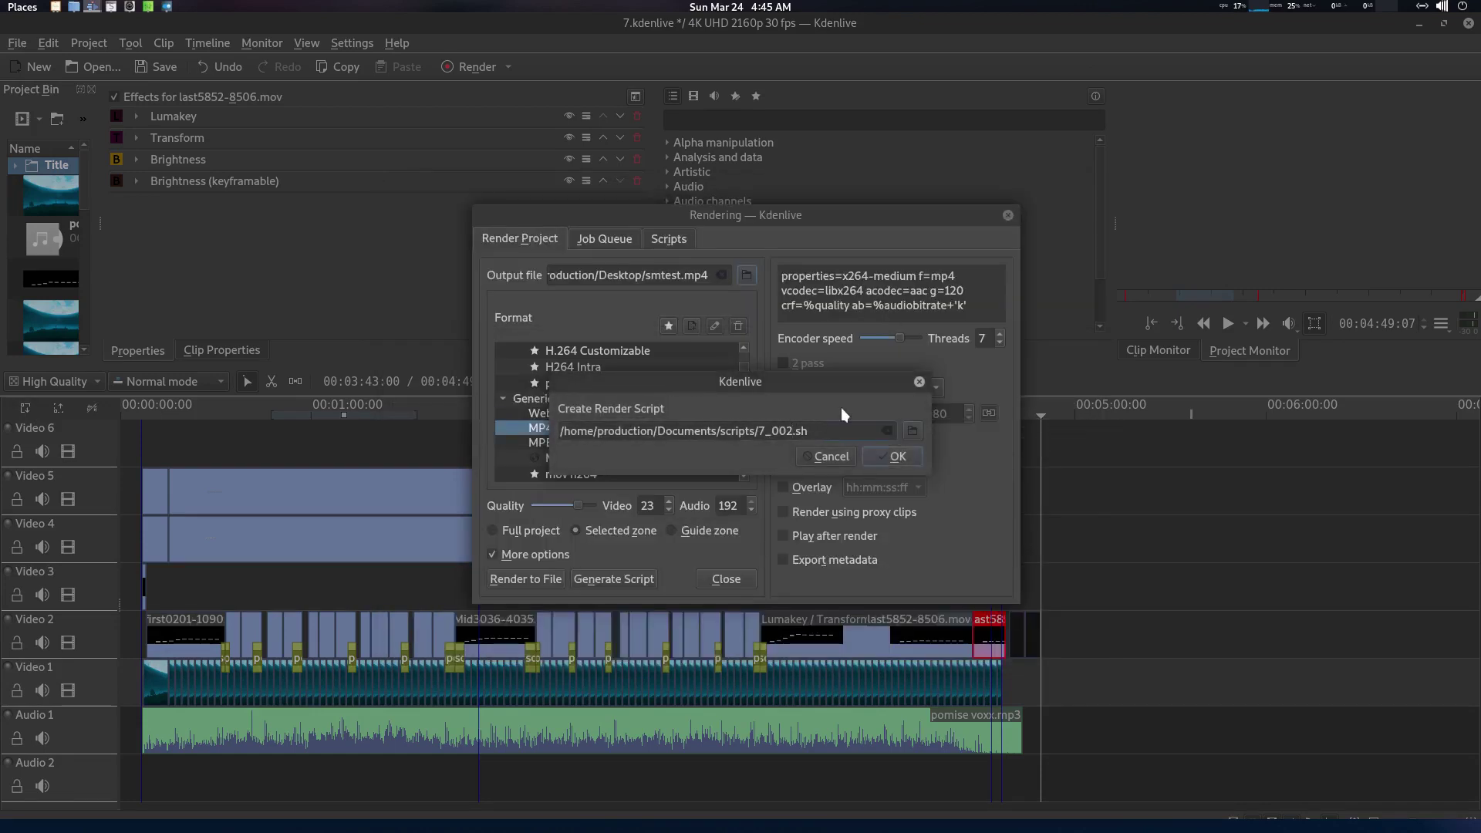
key(BackSpace)
key(BackSpace)
key(BackSpace)
key(BackSpace)
key(BackSpace)
text(test)
Step: Save the test.sh render script and open its Documents/scripts folder in Files
click(888, 456)
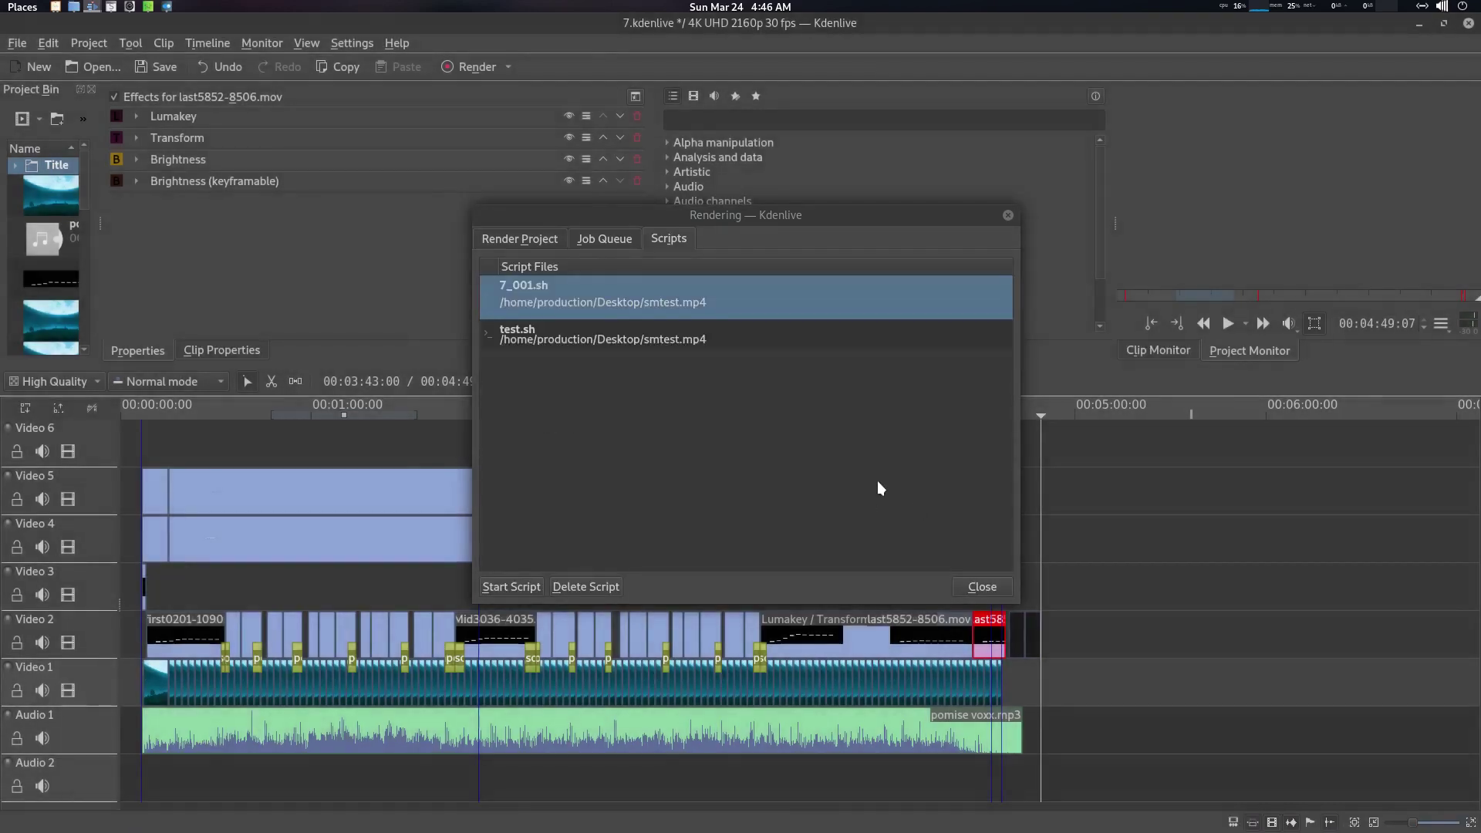
click(578, 330)
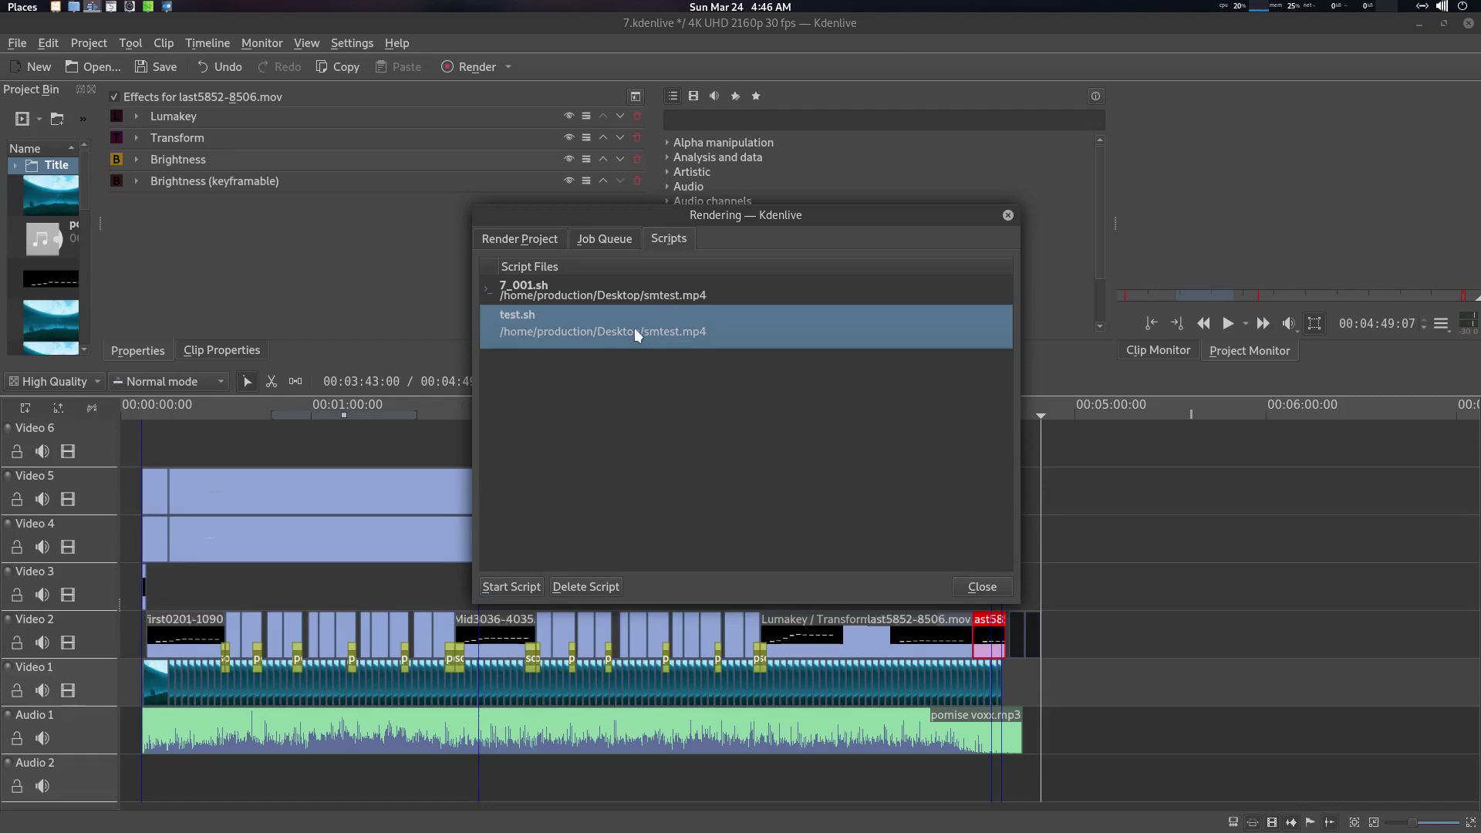
double_click(739, 331)
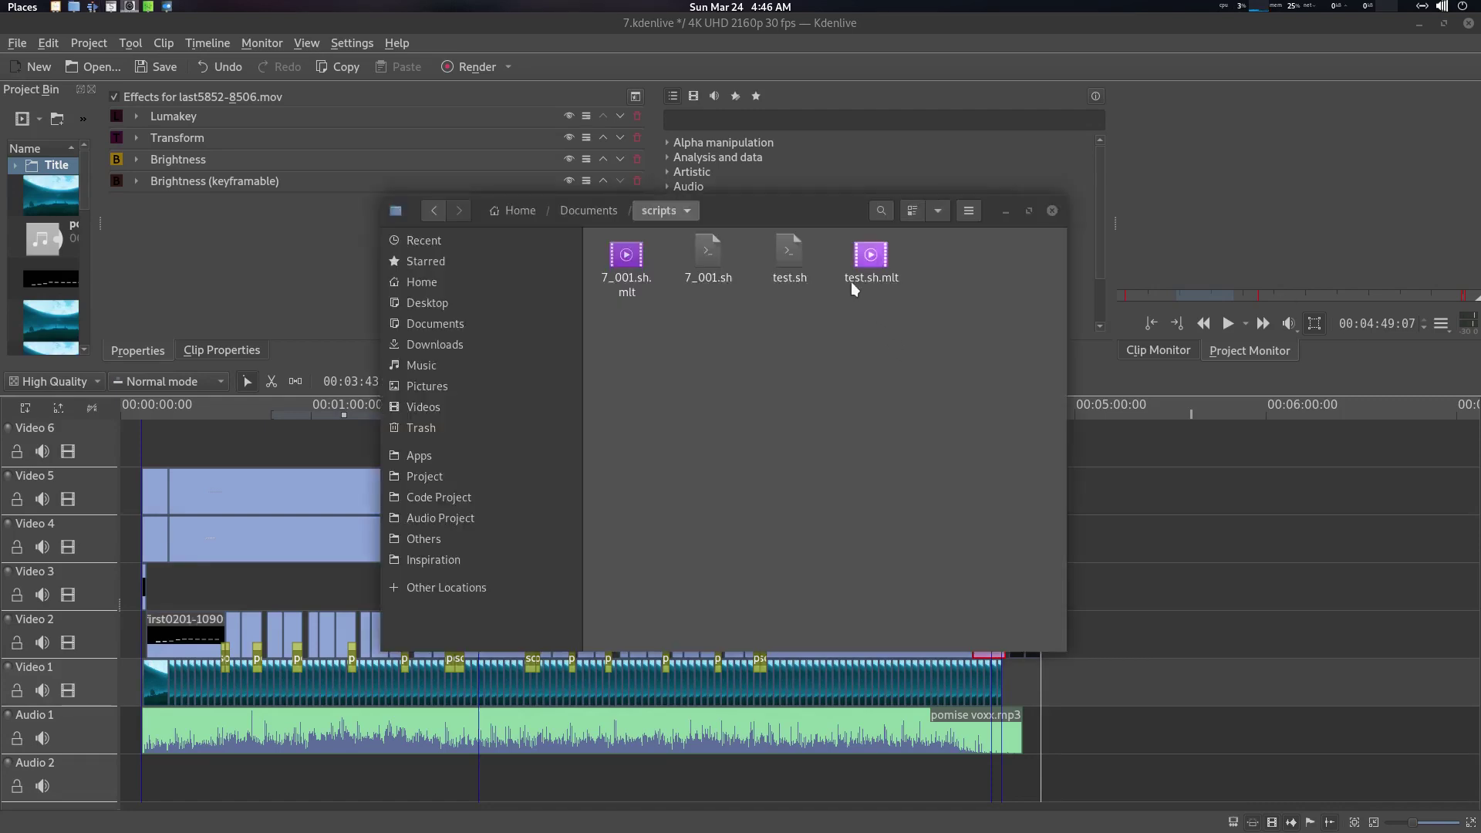
Step: Open test.sh with Sublime Text from the Files window
click(788, 270)
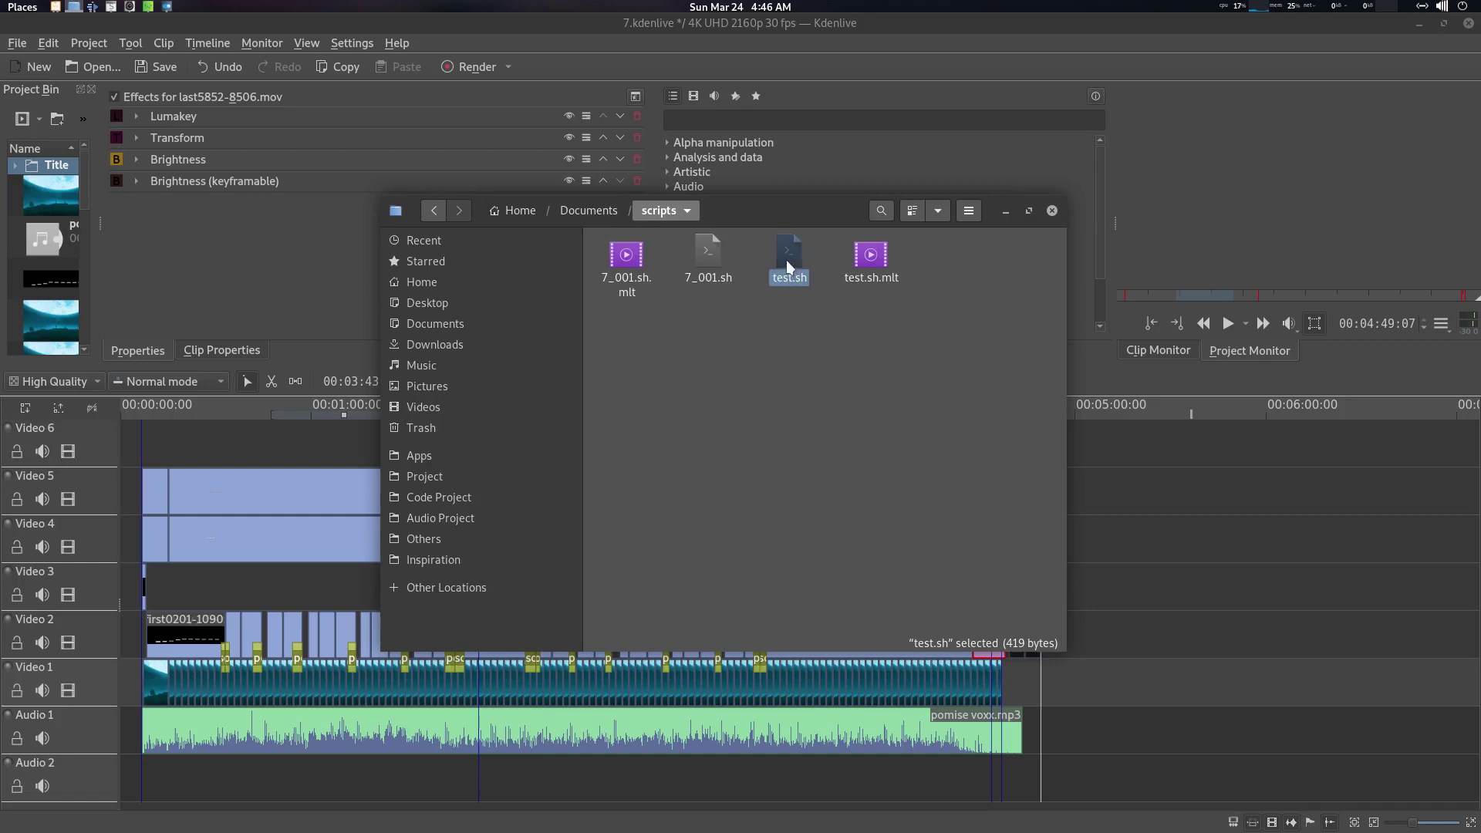
right_click(785, 260)
click(844, 295)
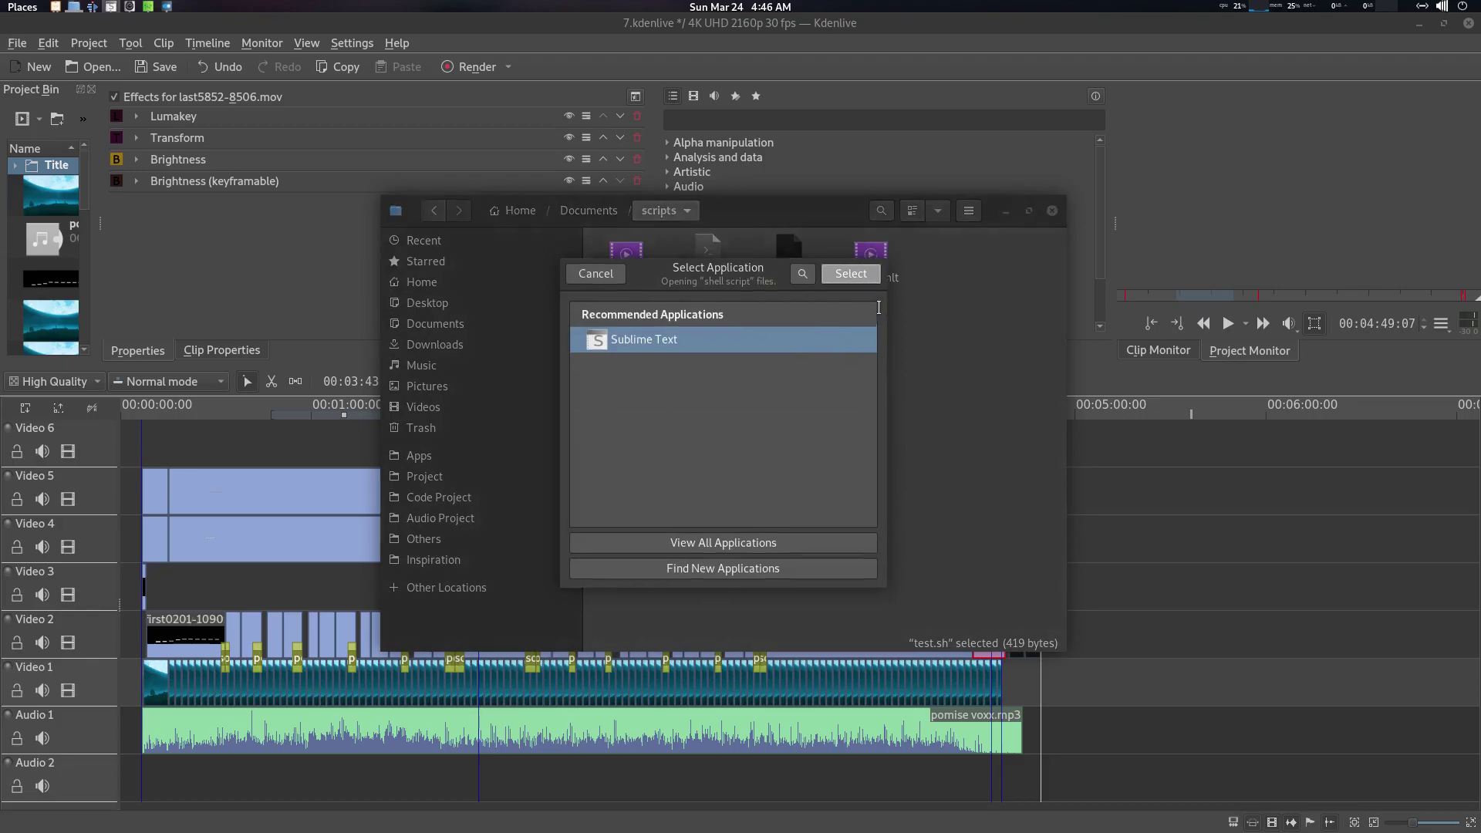
click(850, 271)
click(333, 266)
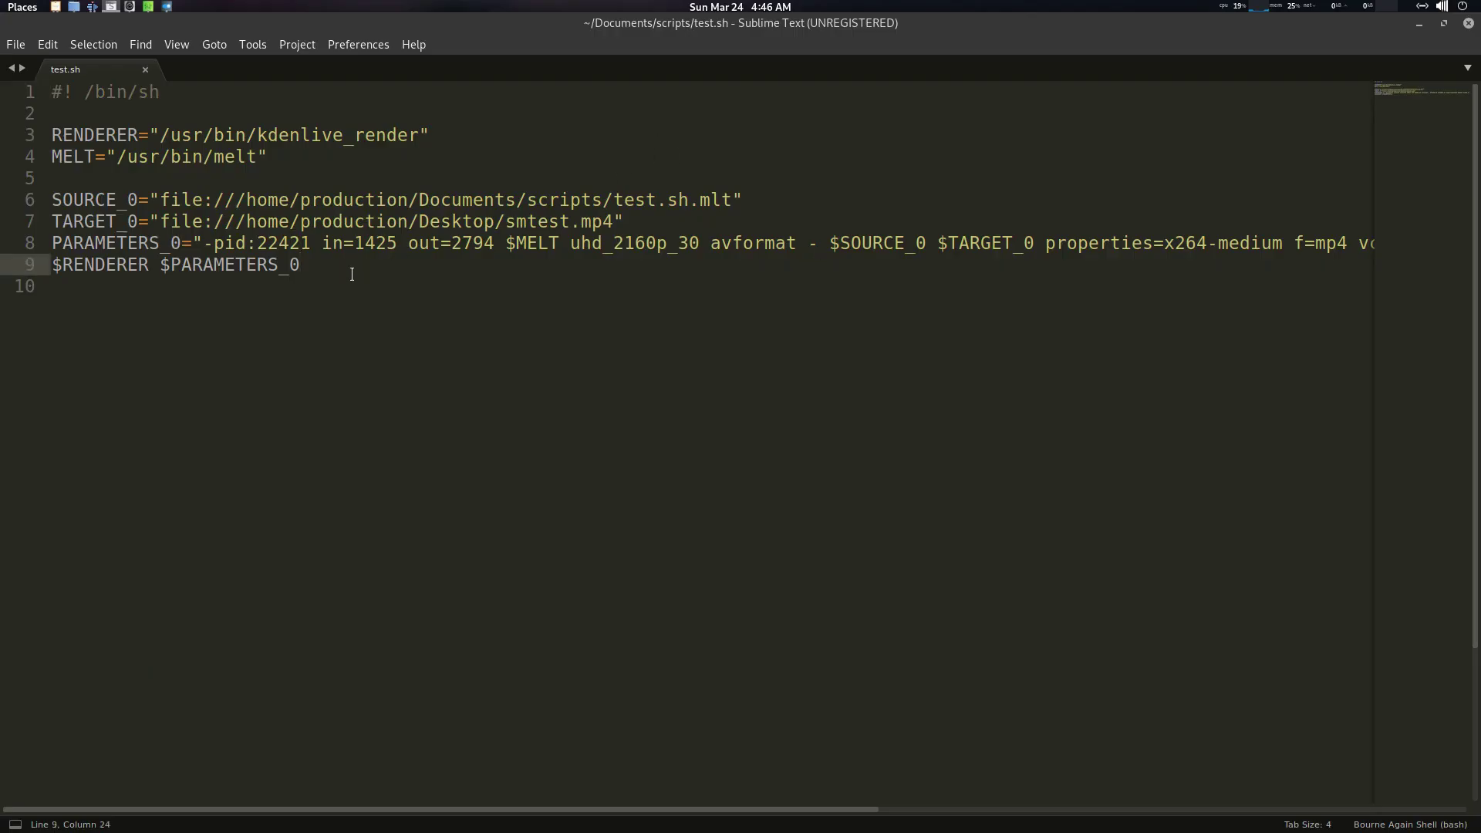
ctrl+scroll(519, 271, down, 3)
ctrl+scroll(522, 271, up, 4)
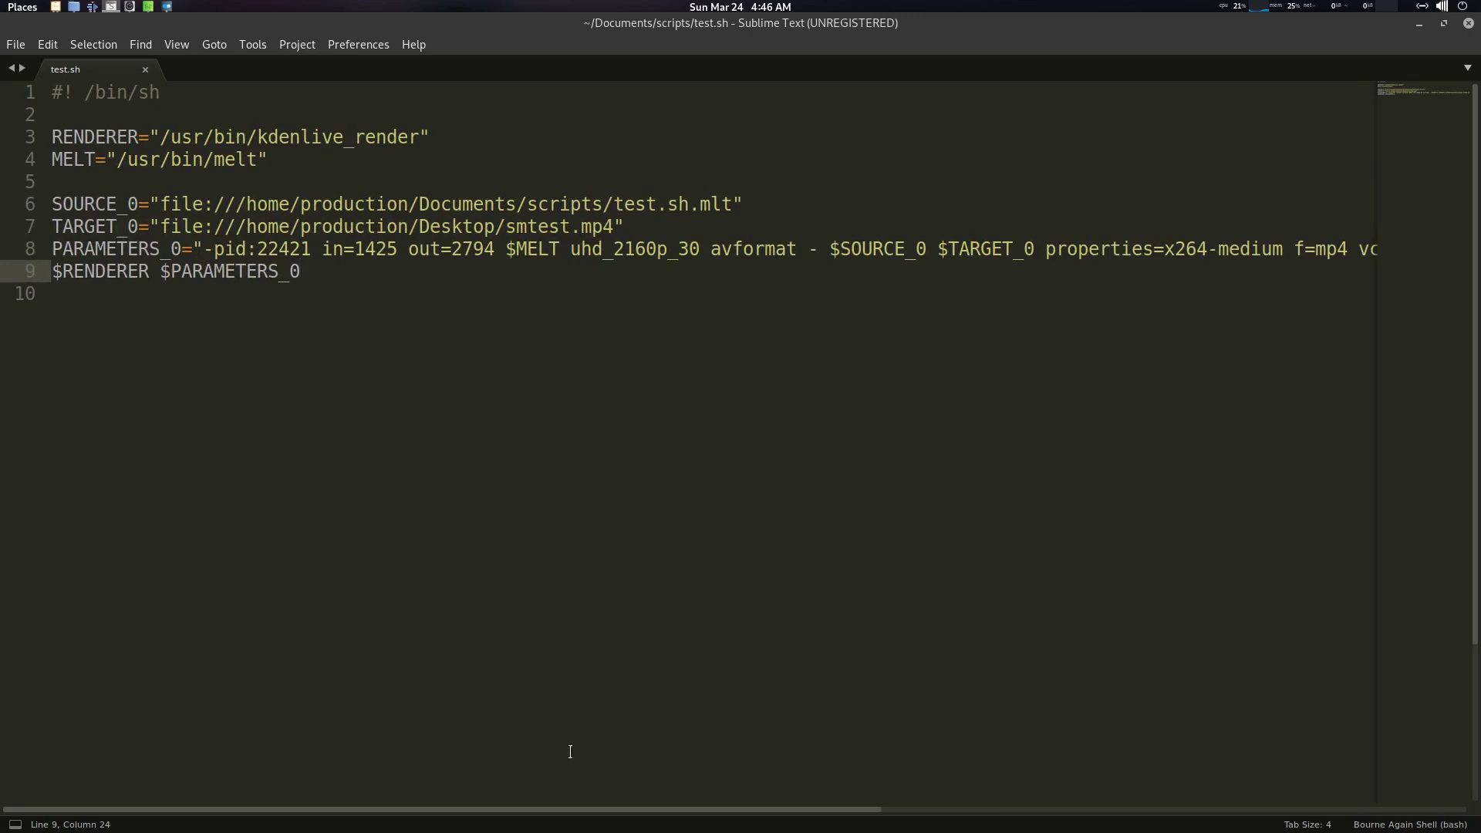
drag(569, 809, 1303, 823)
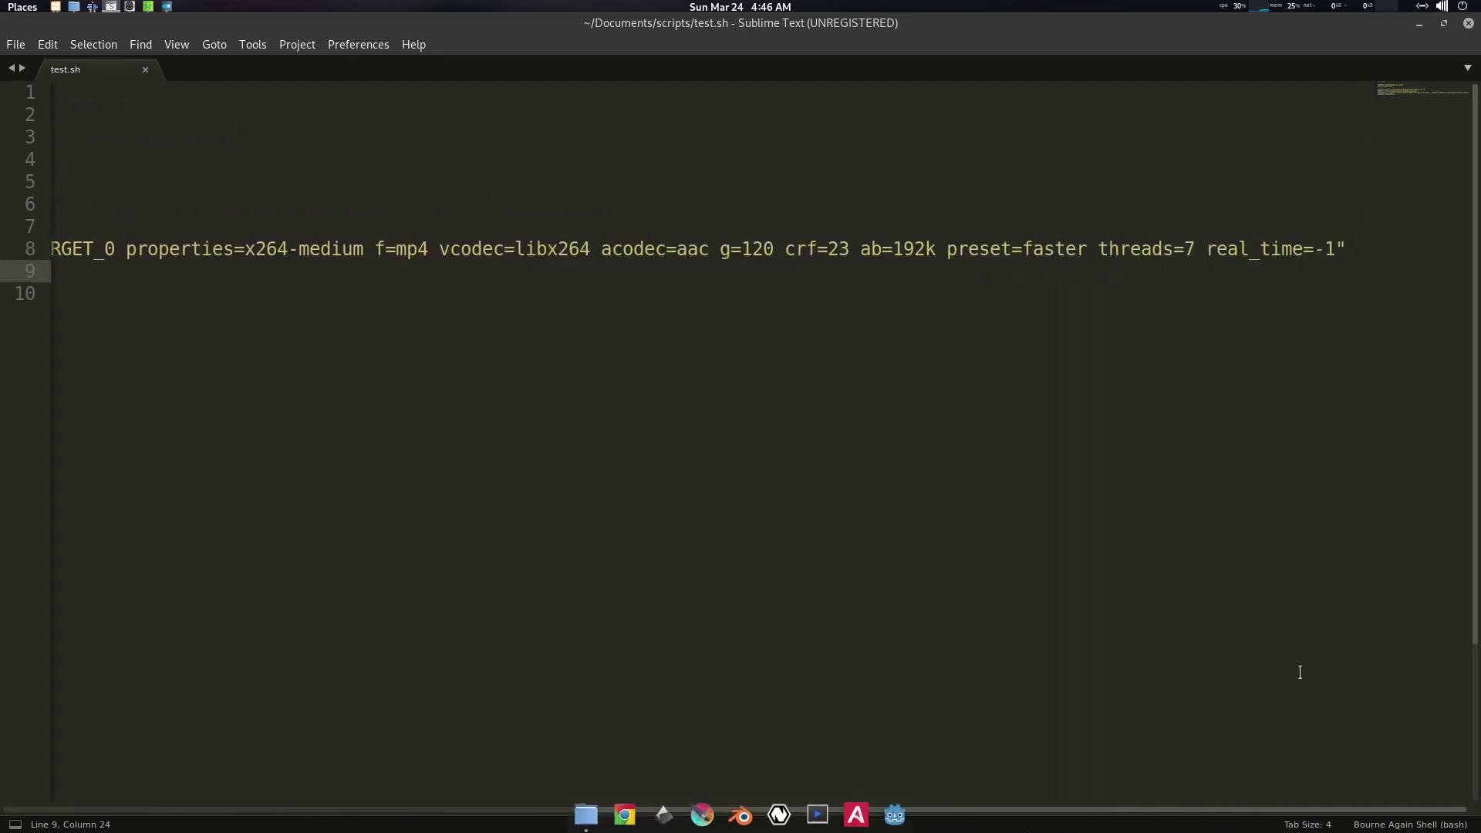
click(1260, 249)
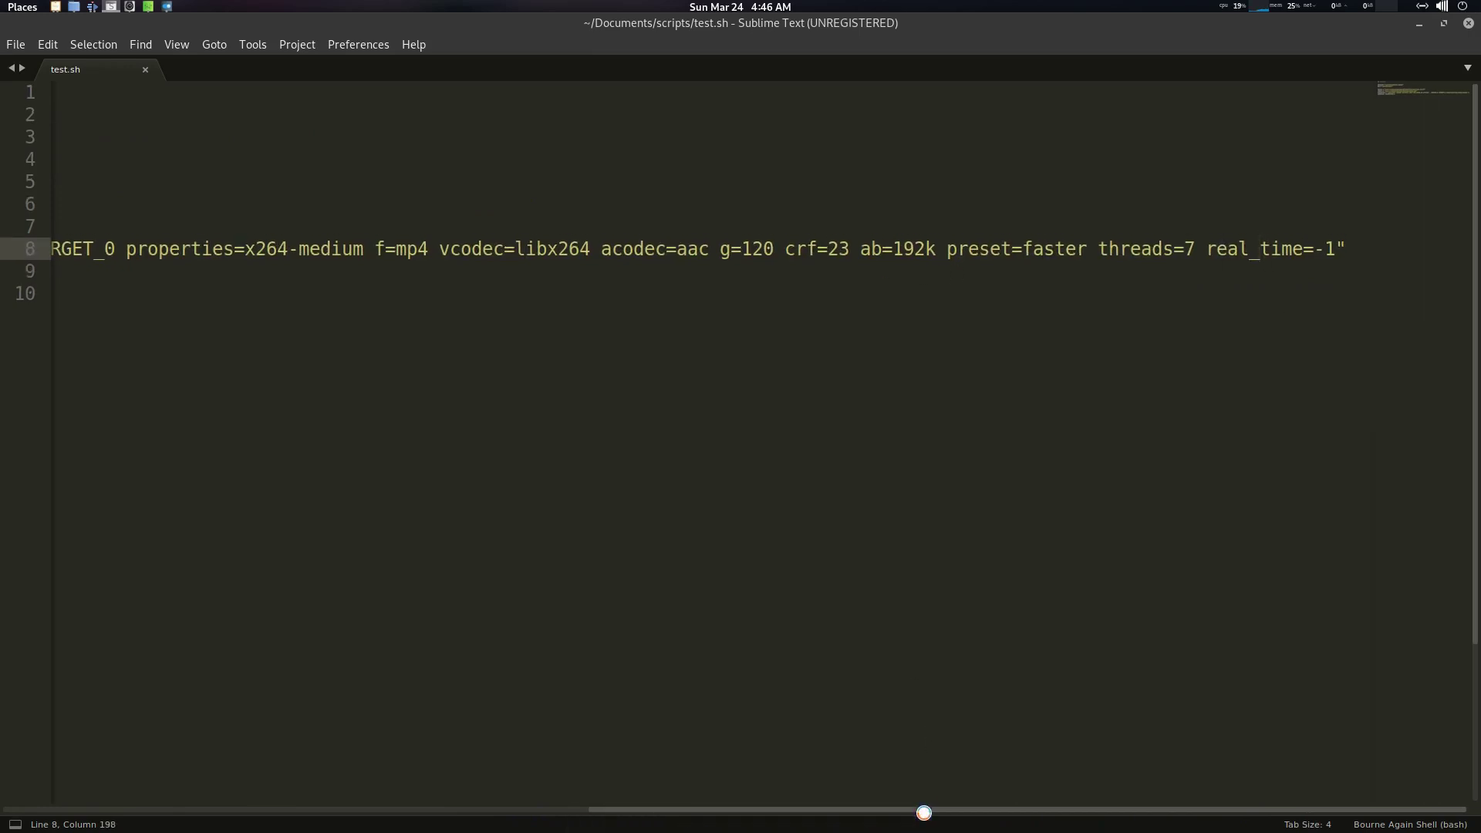
drag(924, 808, 106, 414)
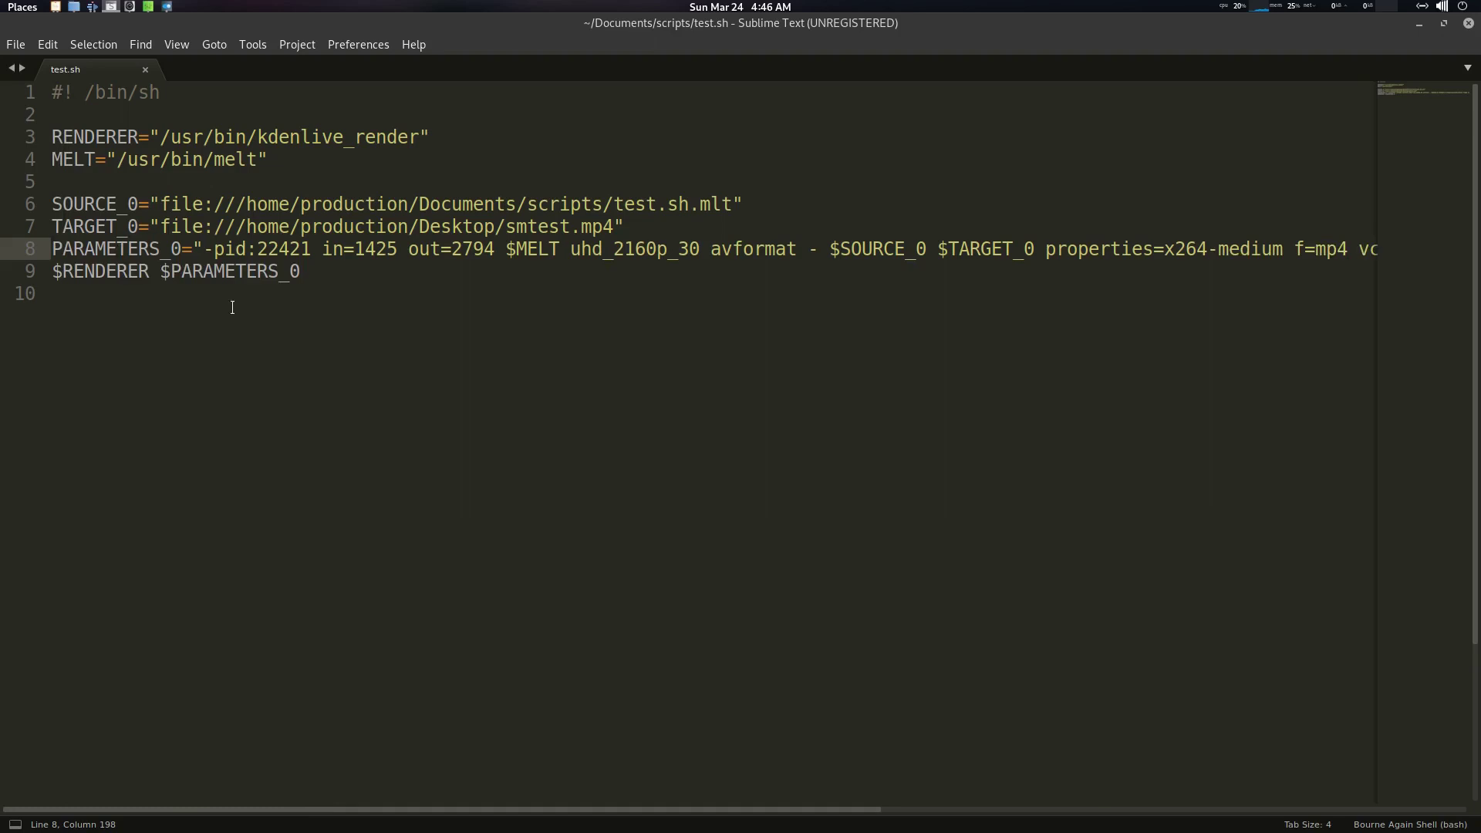
drag(572, 810, 1401, 740)
click(1294, 253)
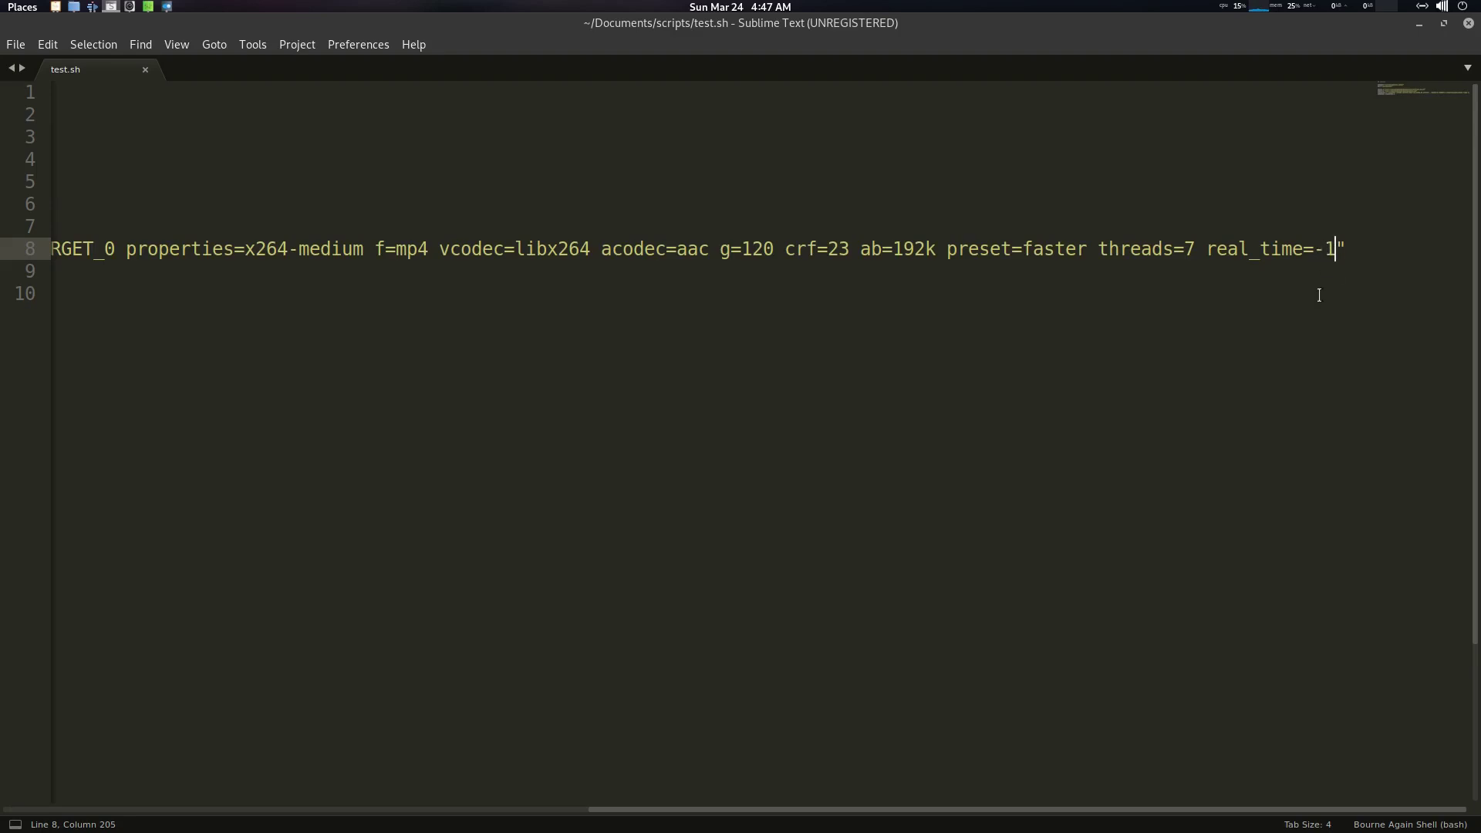
Step: Change real_time=-1 to real_time=-7 on line 8 of test.sh and save the file
key(BackSpace)
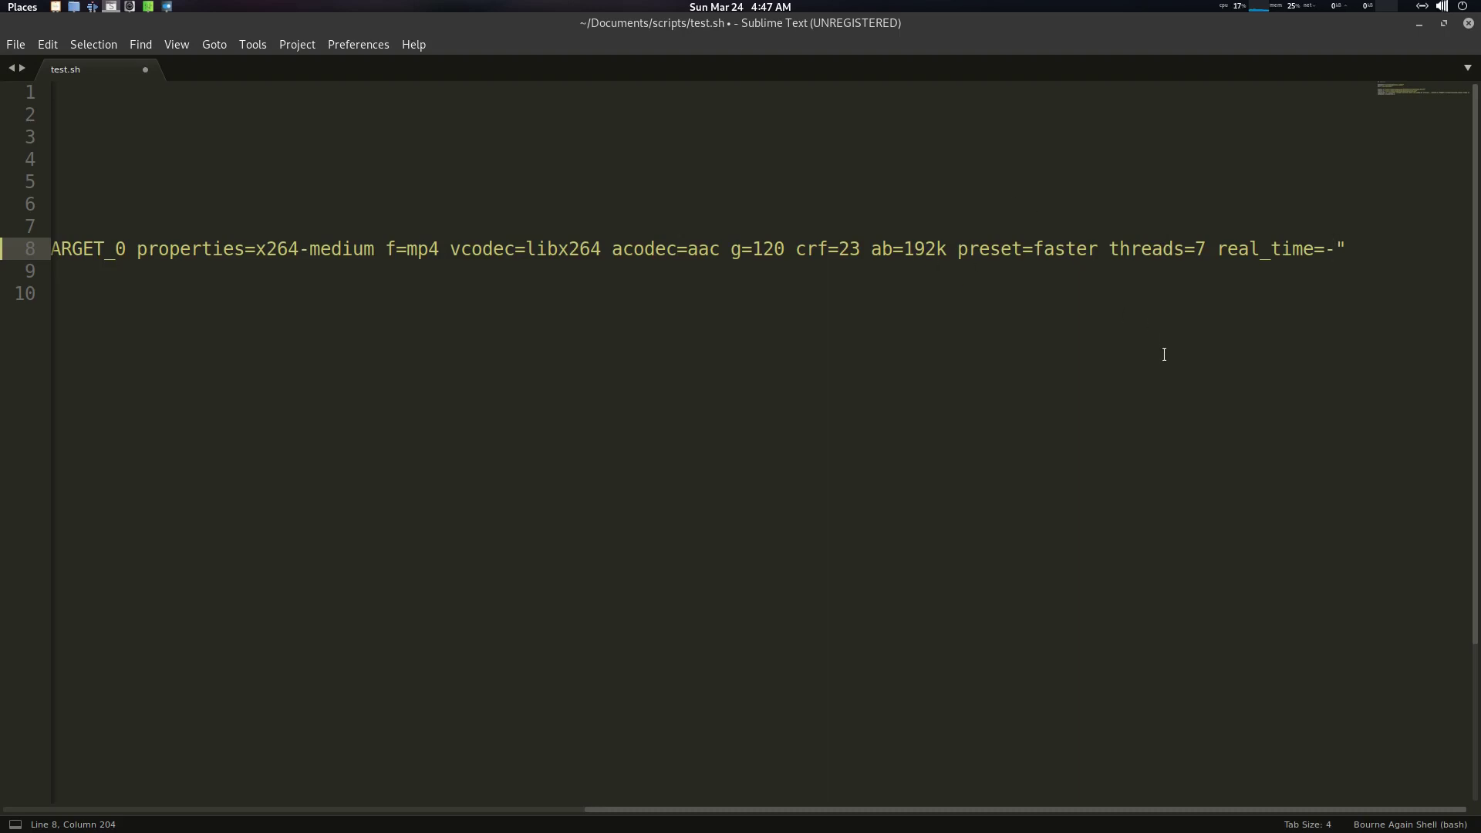
text(7)
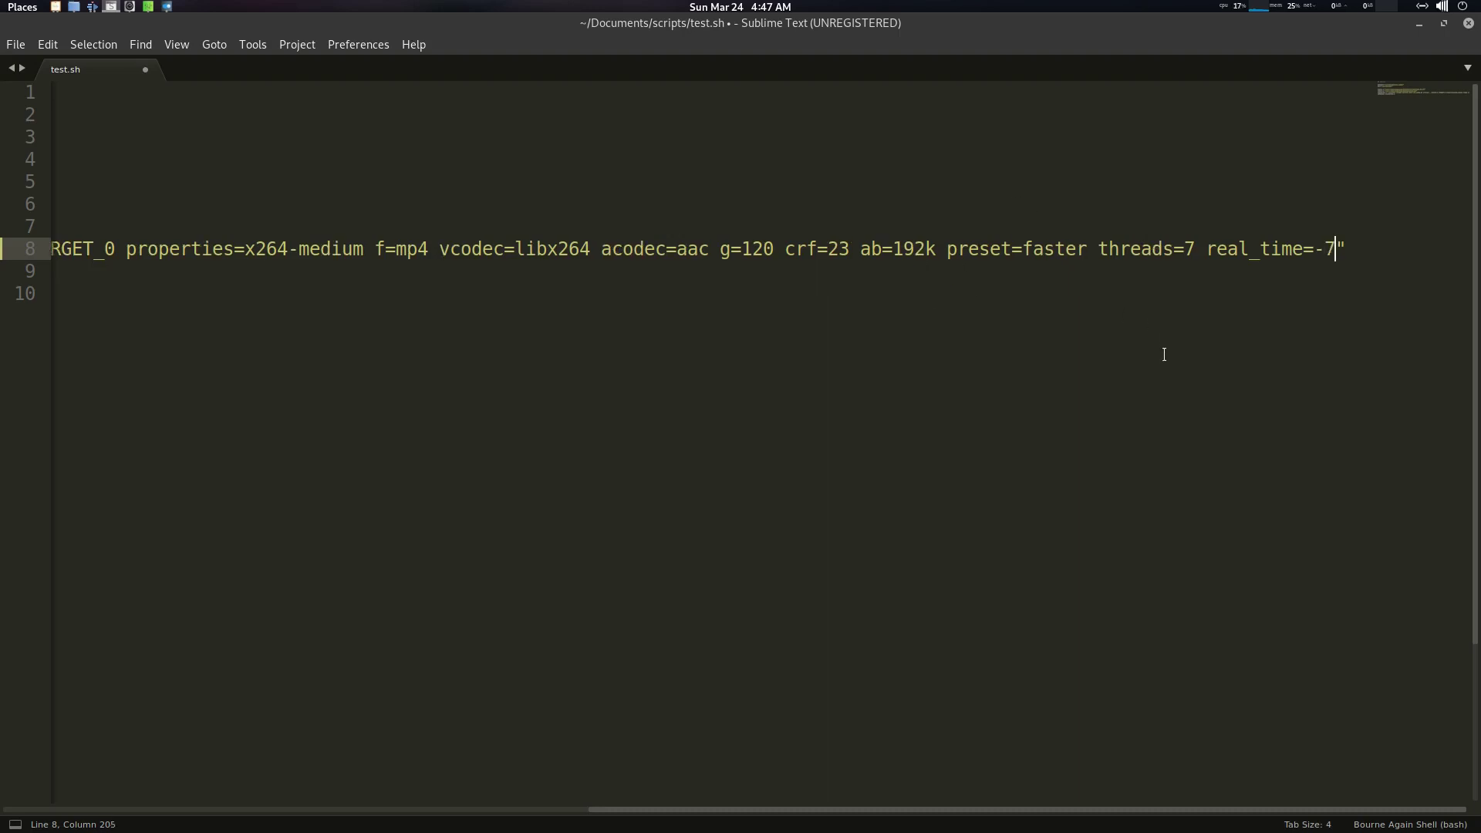
double_click(1329, 246)
click(1334, 253)
click(1175, 245)
key(Right)
key(Right)
click(1332, 247)
click(297, 221)
key(ctrl+s)
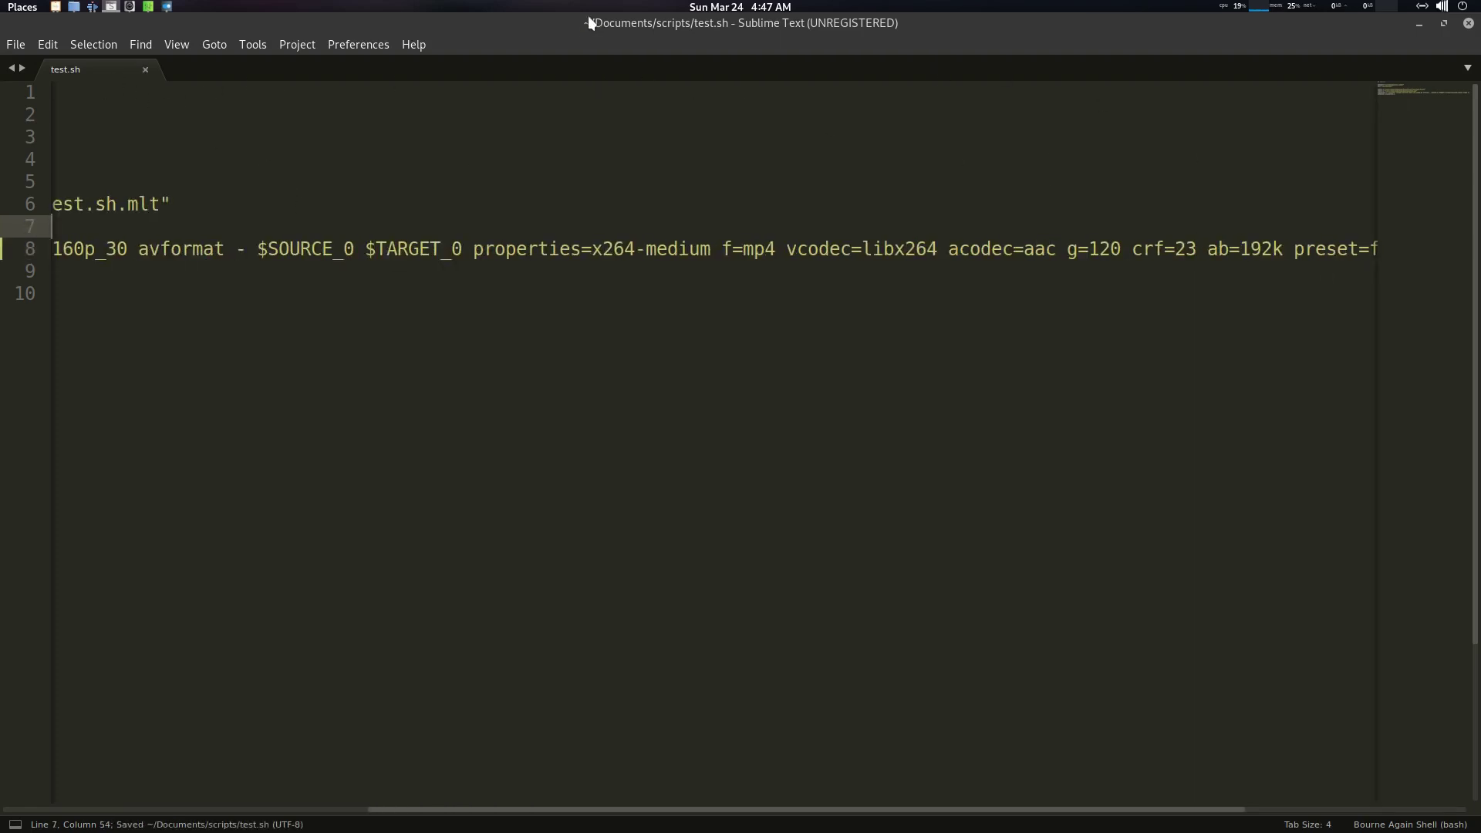
Step: Minimize Sublime Text and bring up Kdenlive's Render Project settings showing 7 threads
click(1420, 24)
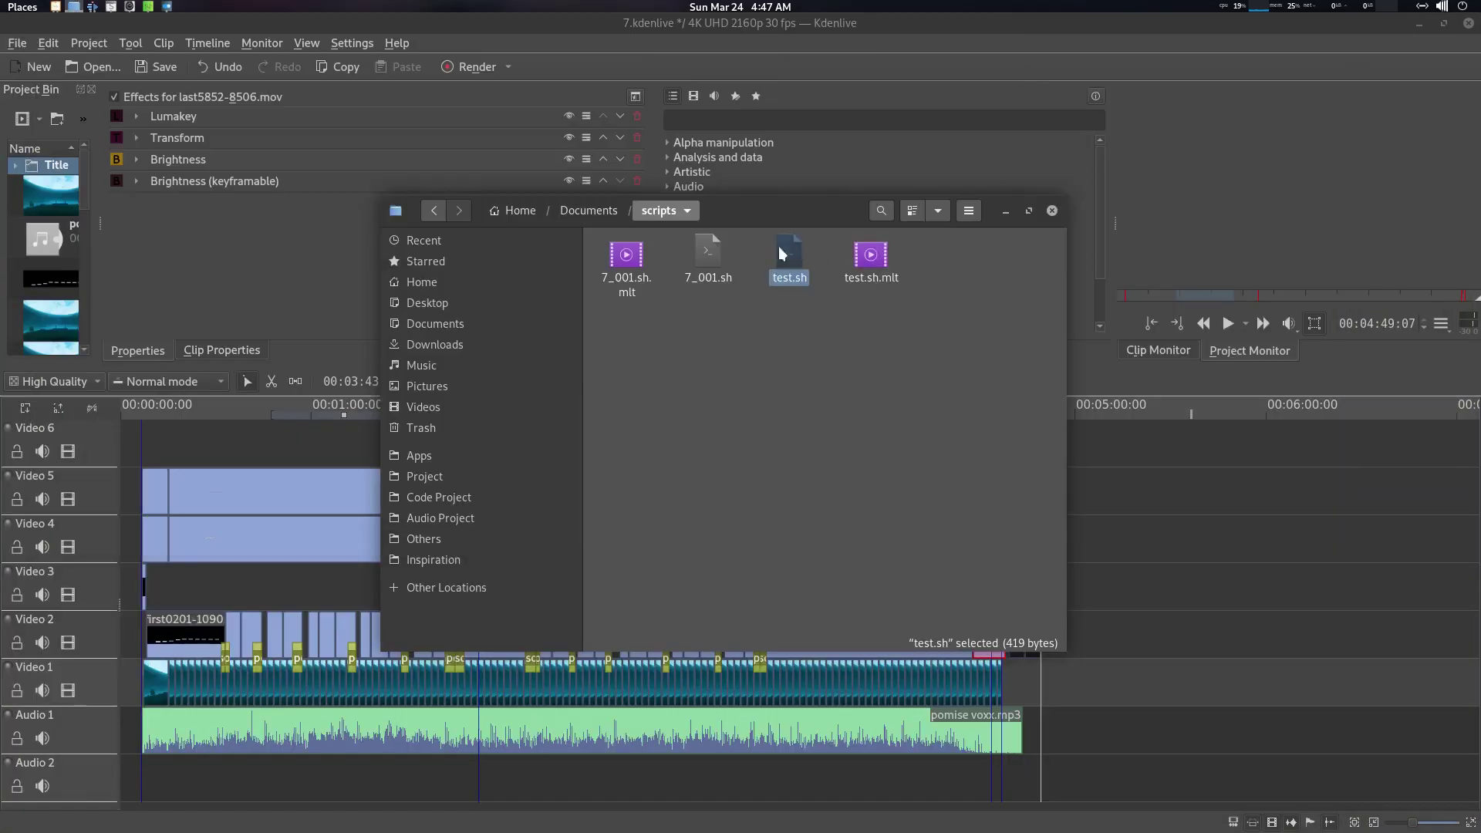
click(564, 23)
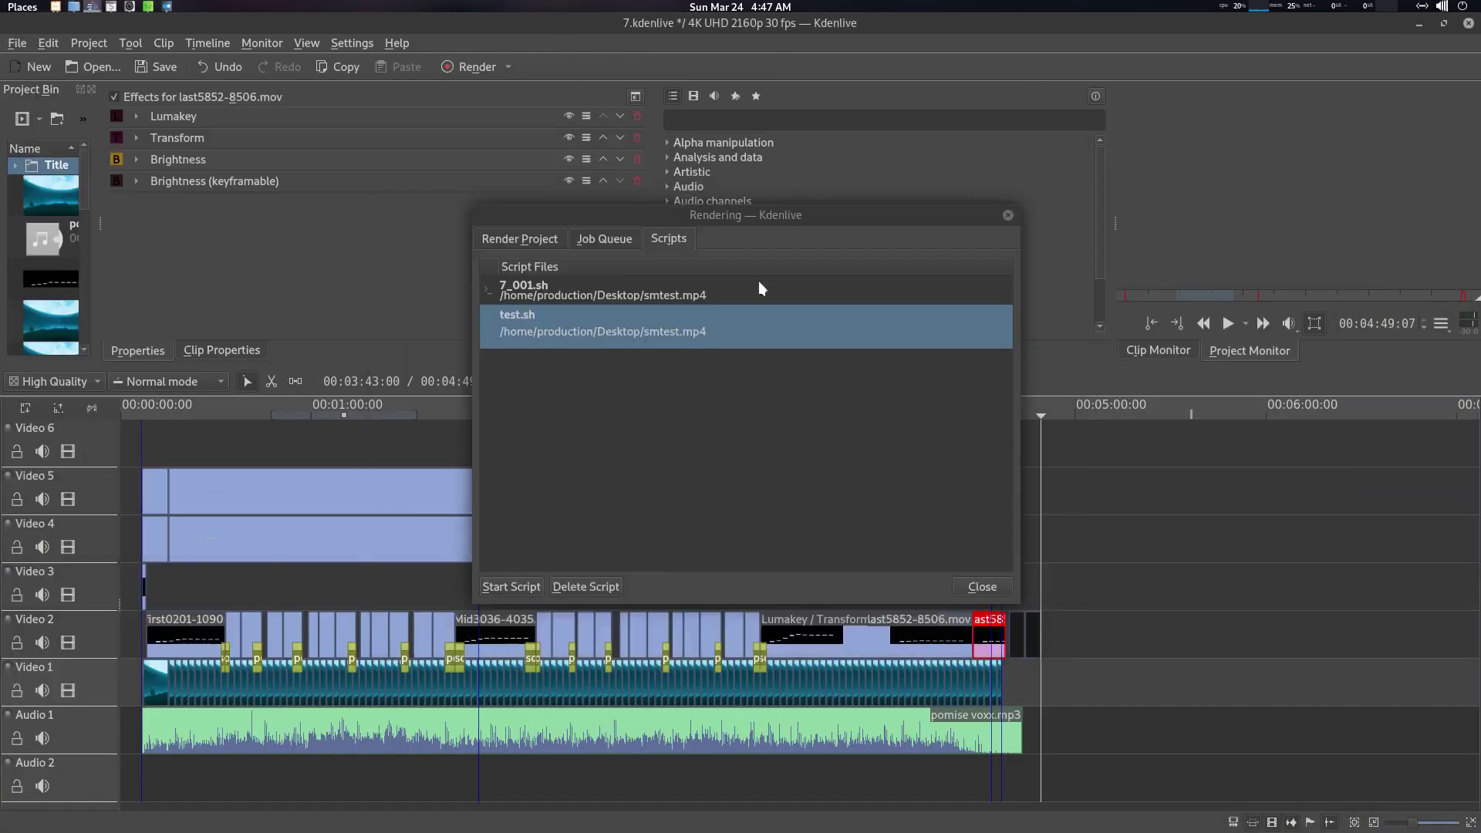
click(524, 240)
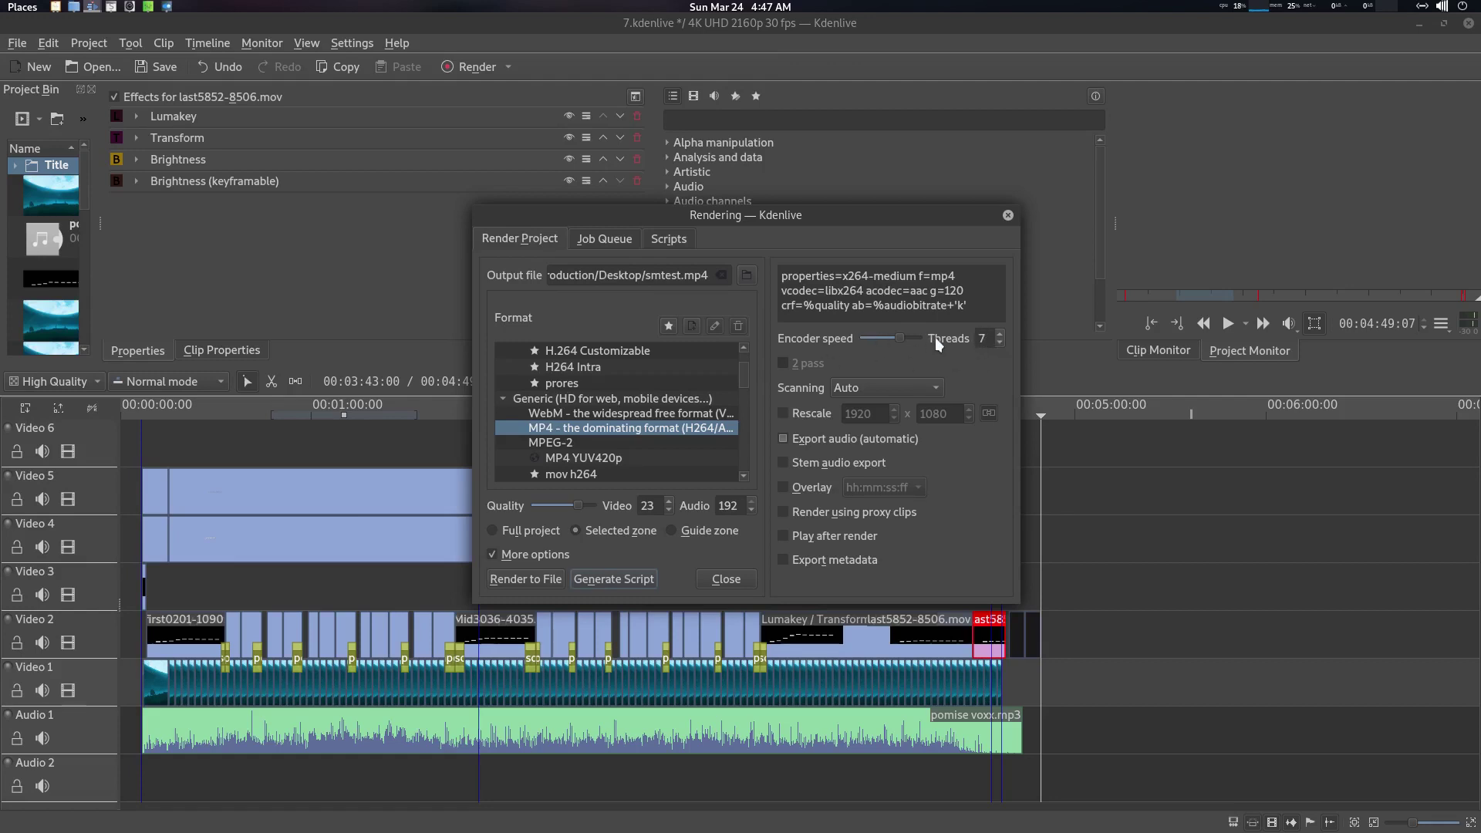
click(349, 46)
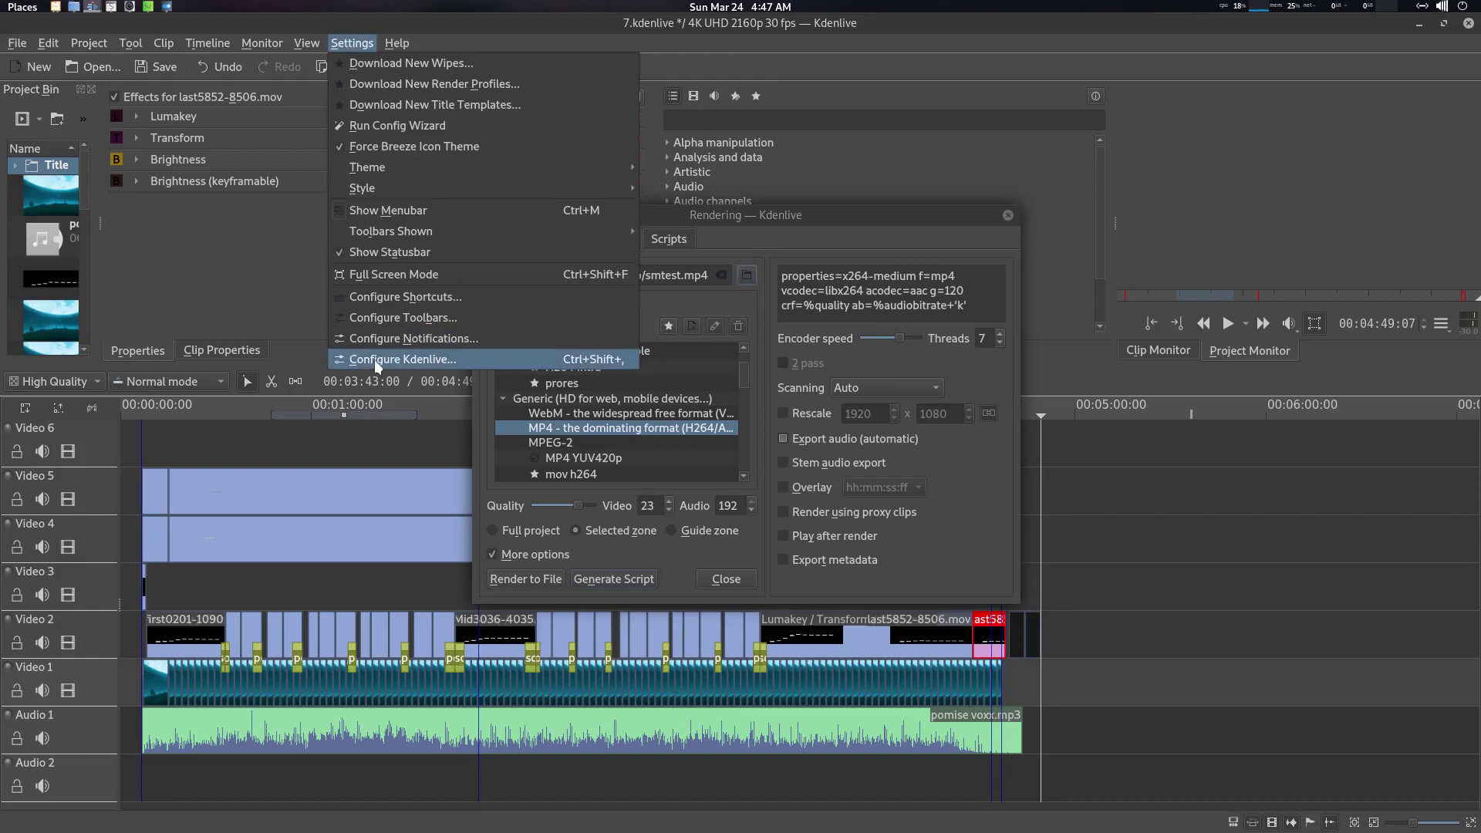
click(423, 361)
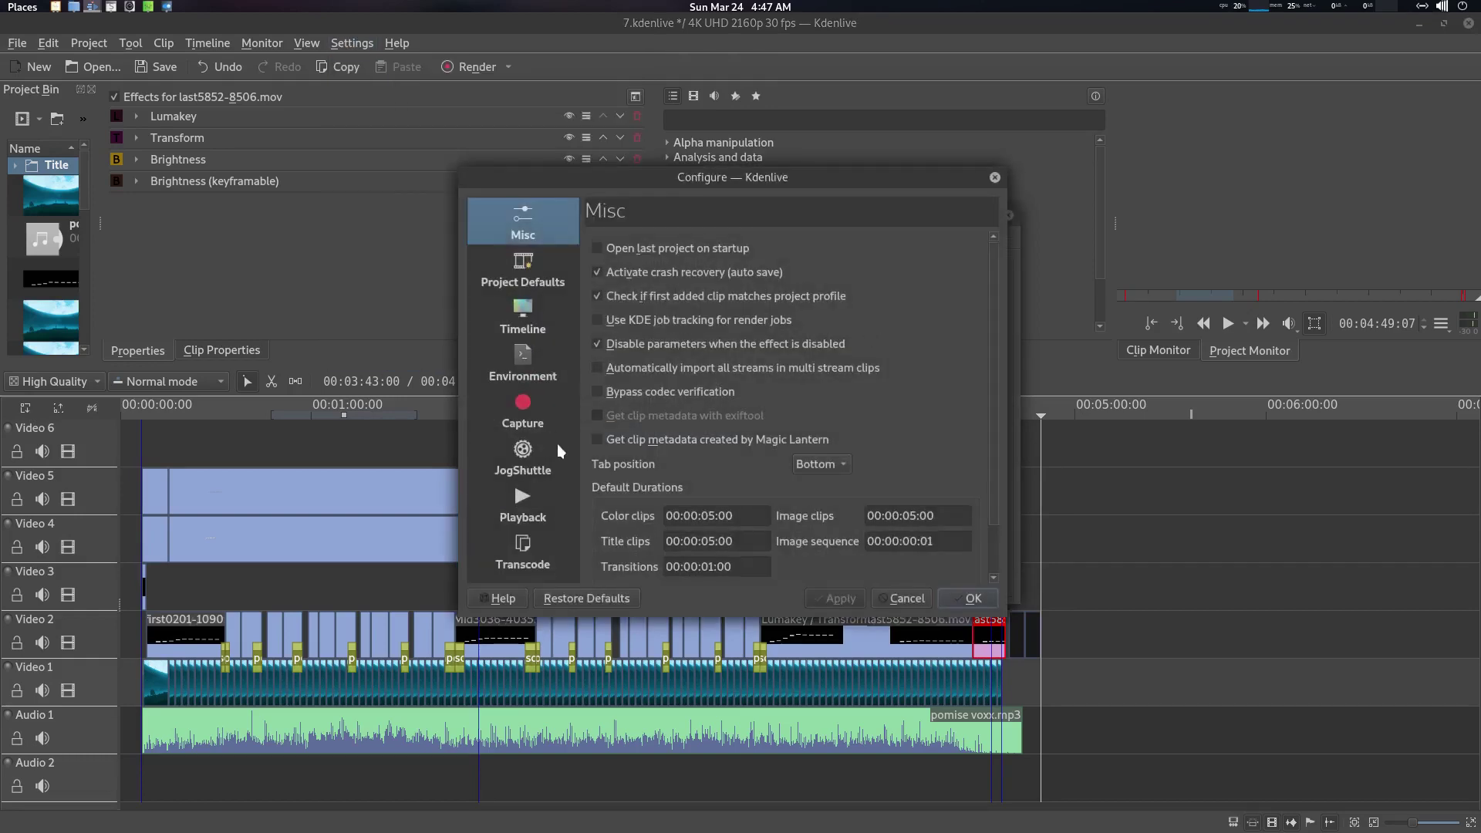
click(532, 366)
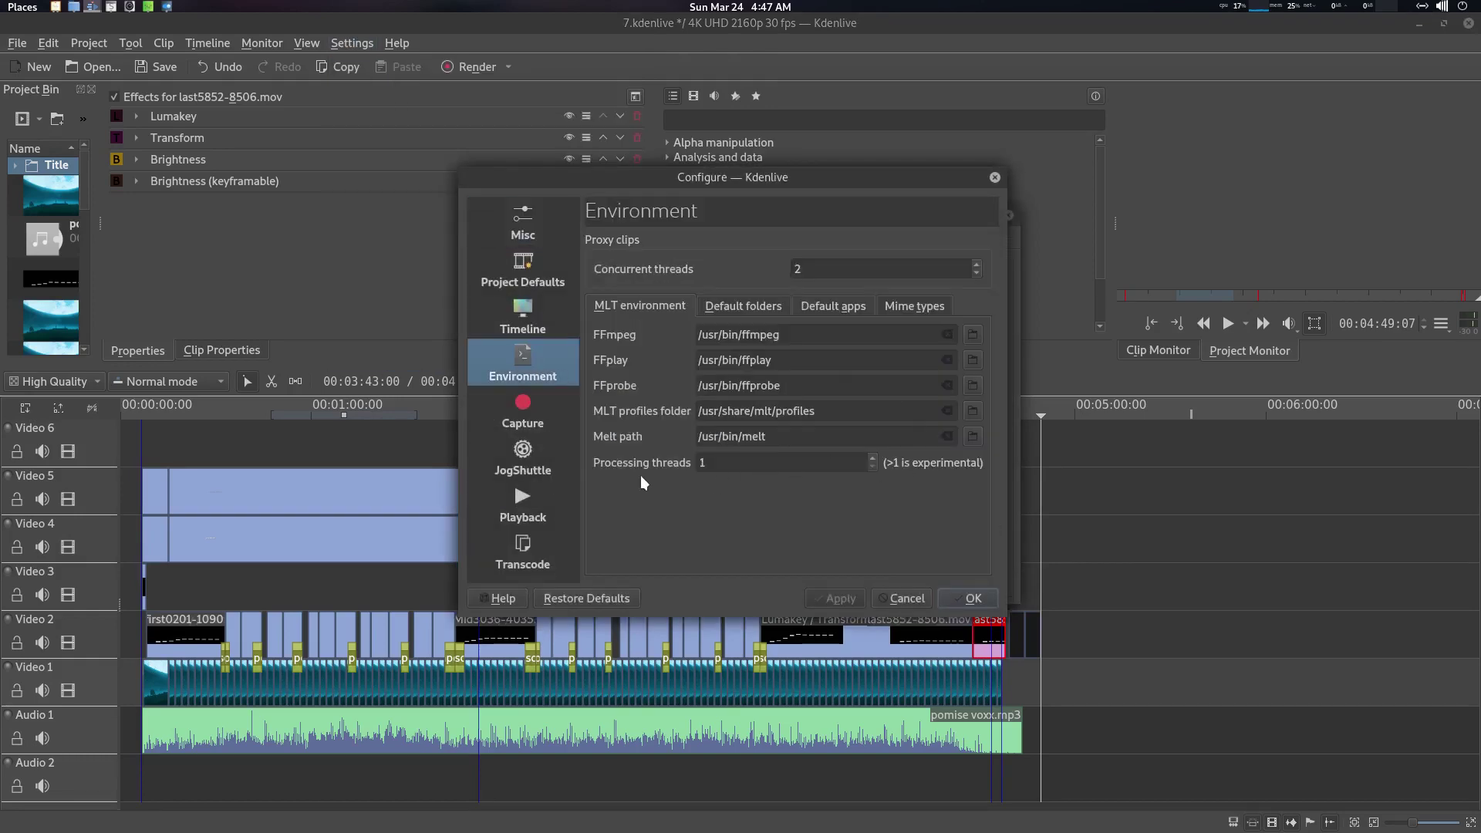
click(708, 463)
key(BackSpace)
Step: Discard the configuration changes, select test.sh in the Scripts list, and reopen it in Sublime Text
click(923, 599)
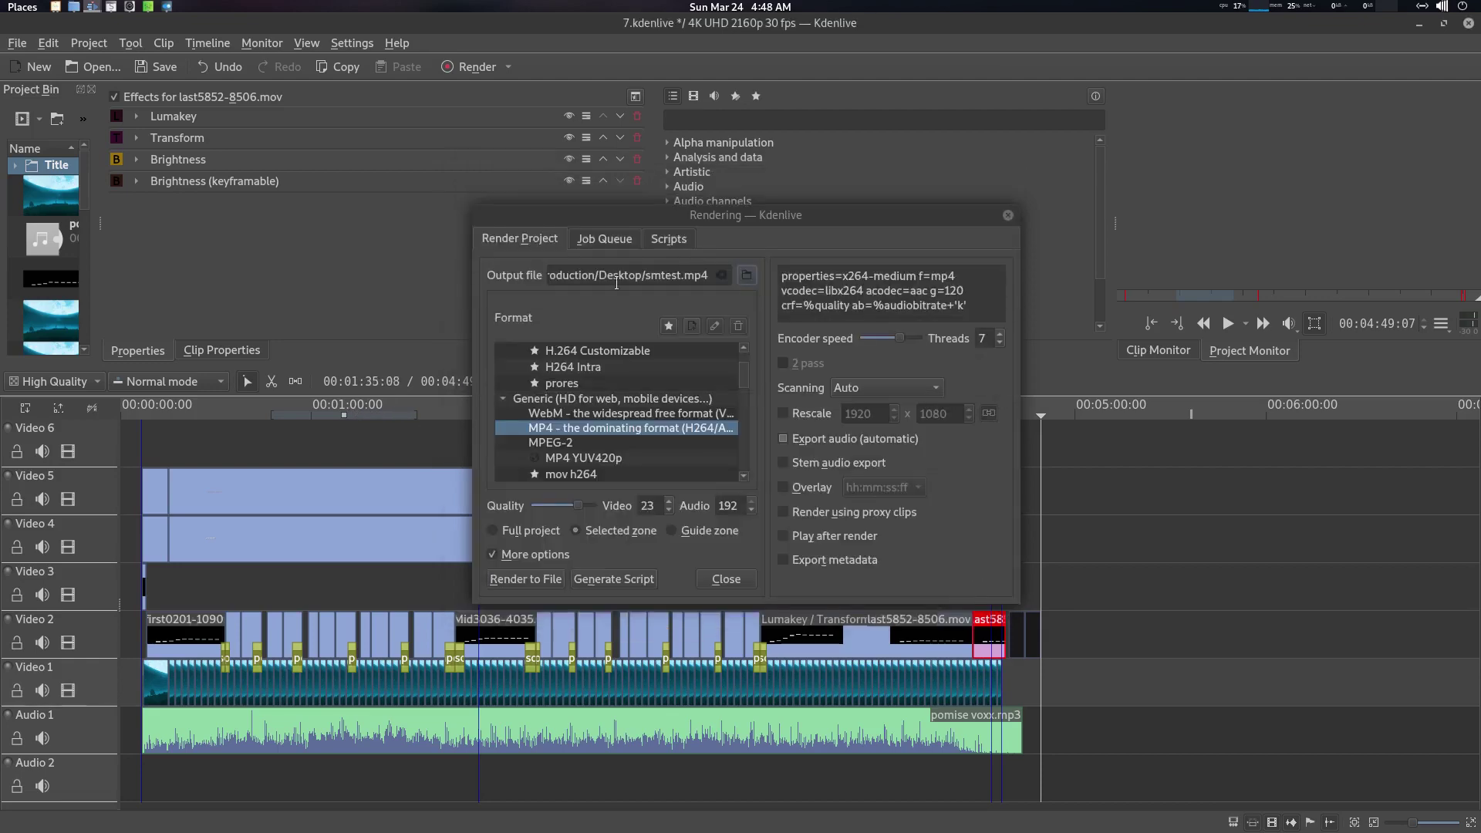
click(605, 239)
click(670, 239)
click(553, 321)
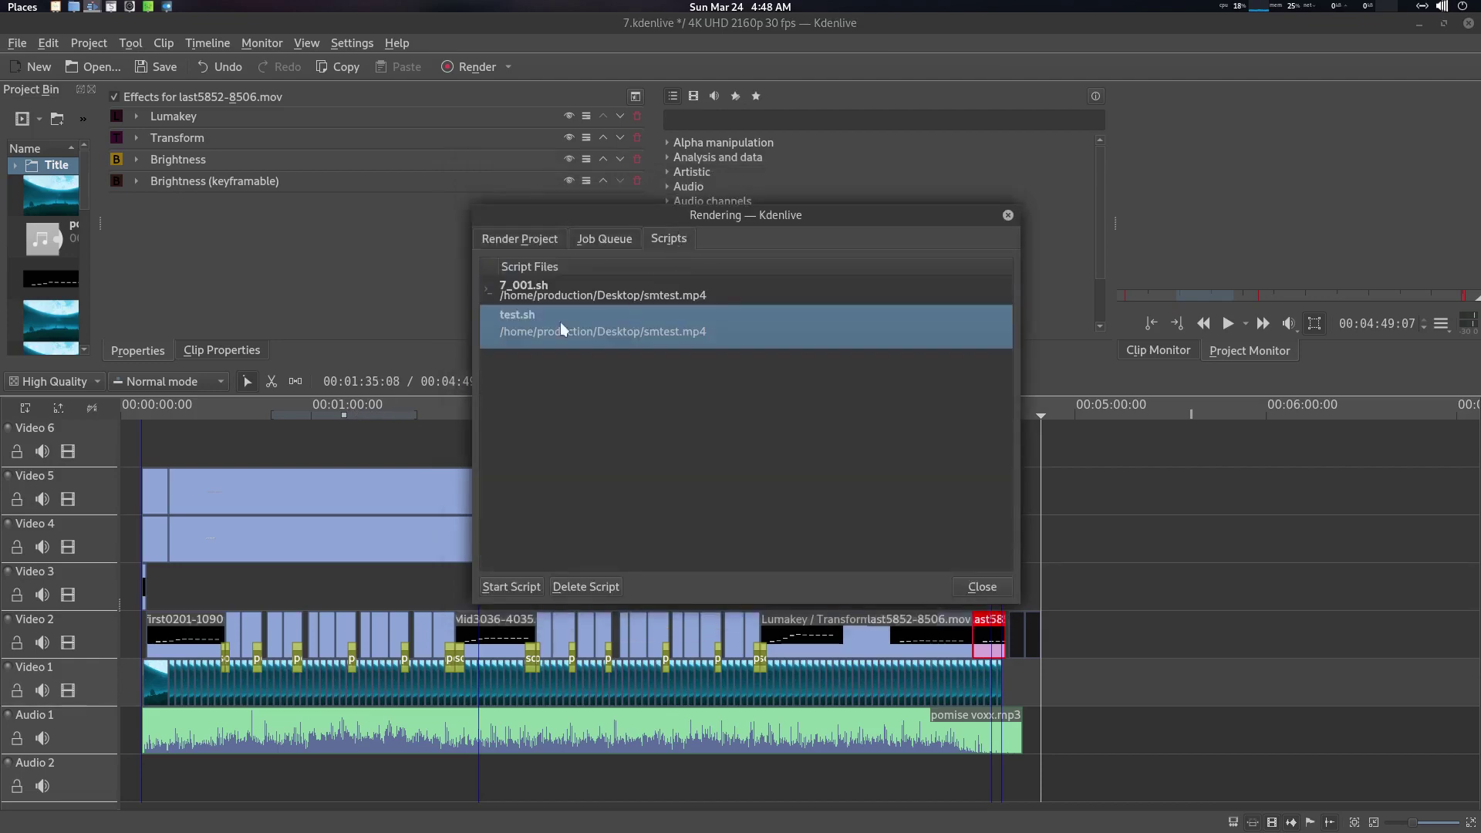
click(74, 6)
right_click(793, 258)
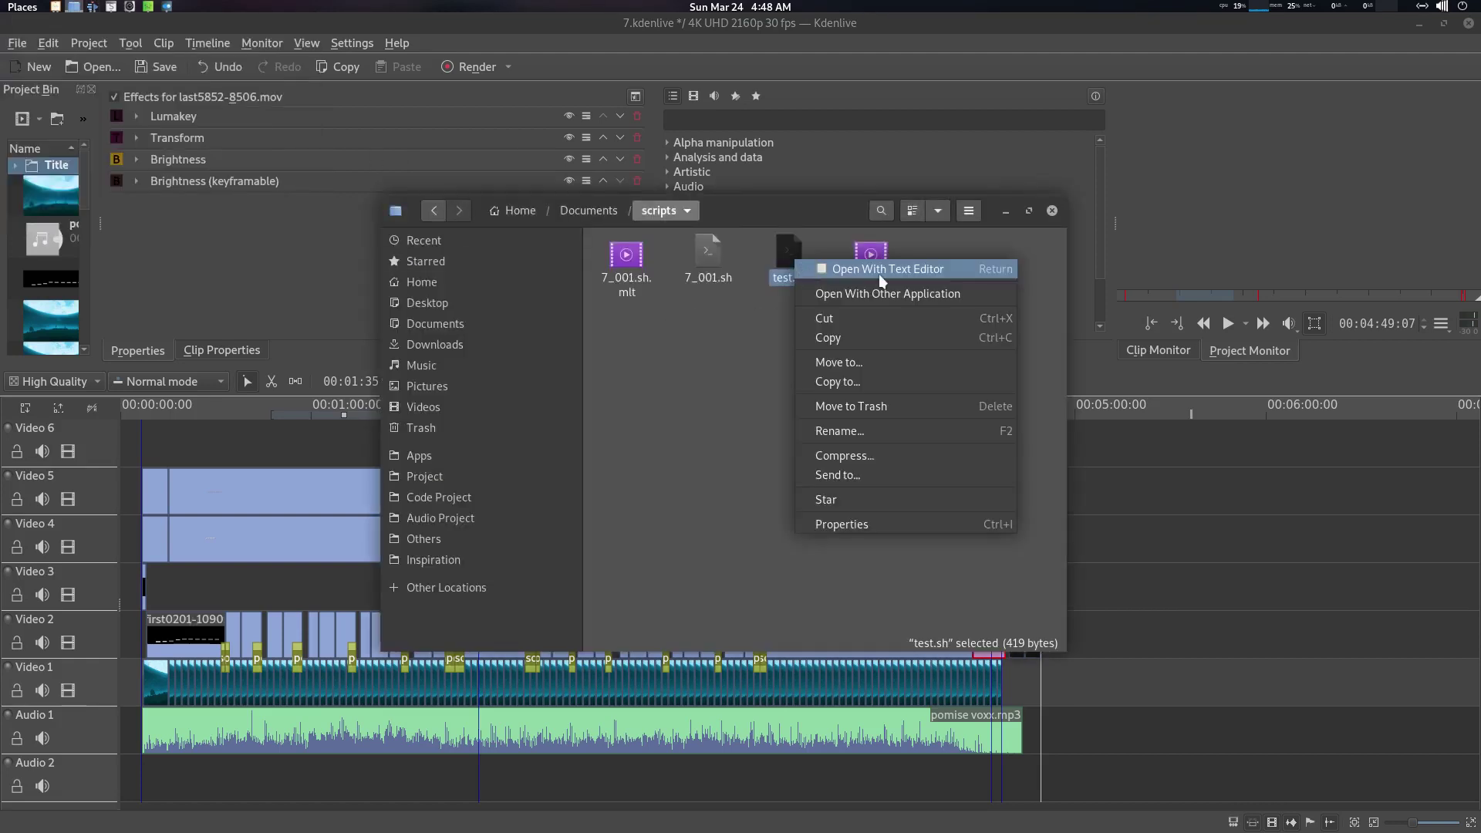
click(111, 6)
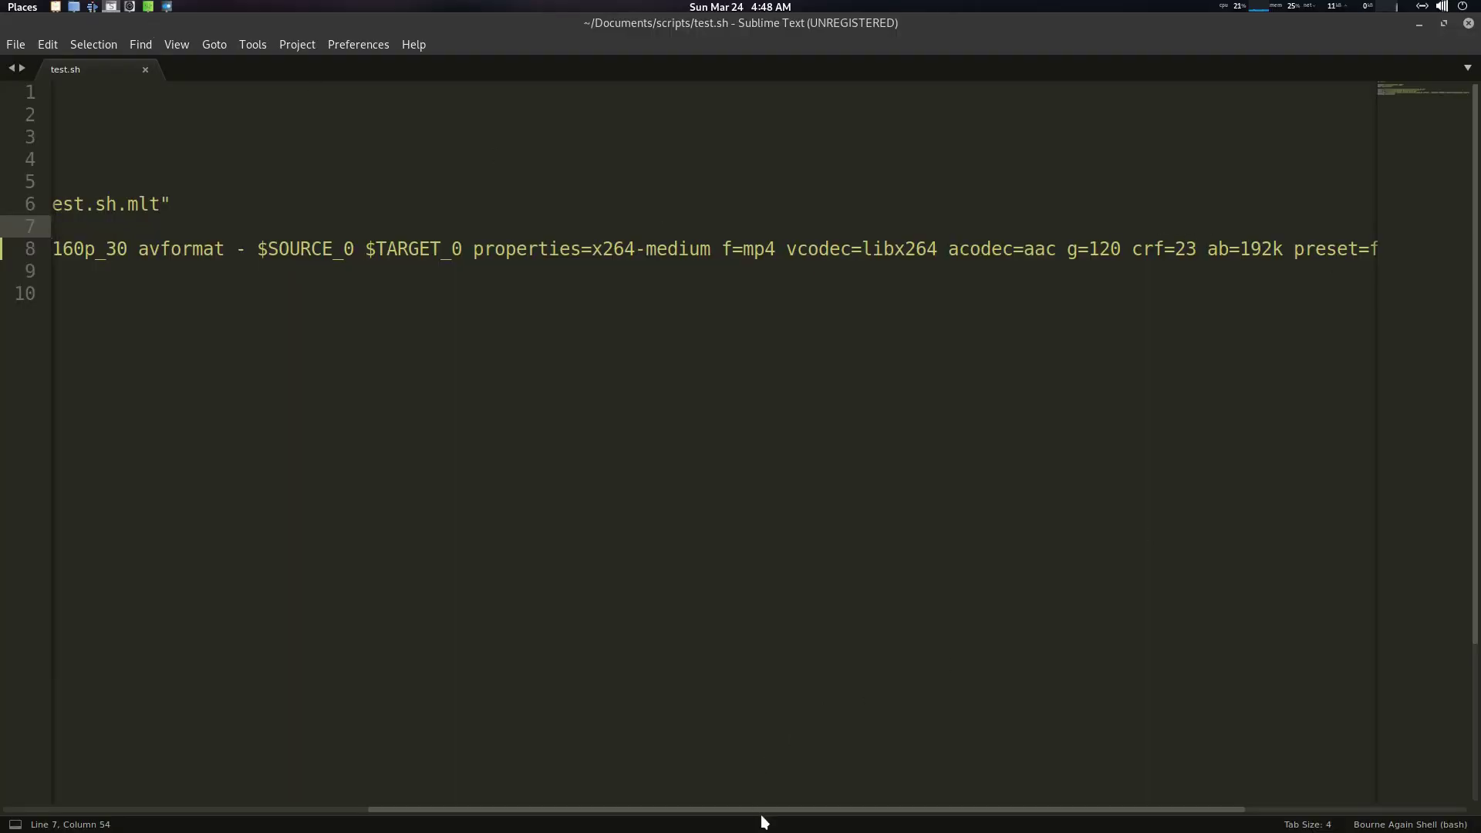
Step: Re-save test.sh with line 8 still ending threads=7 real_time=-7
drag(786, 809, 1238, 751)
click(1334, 248)
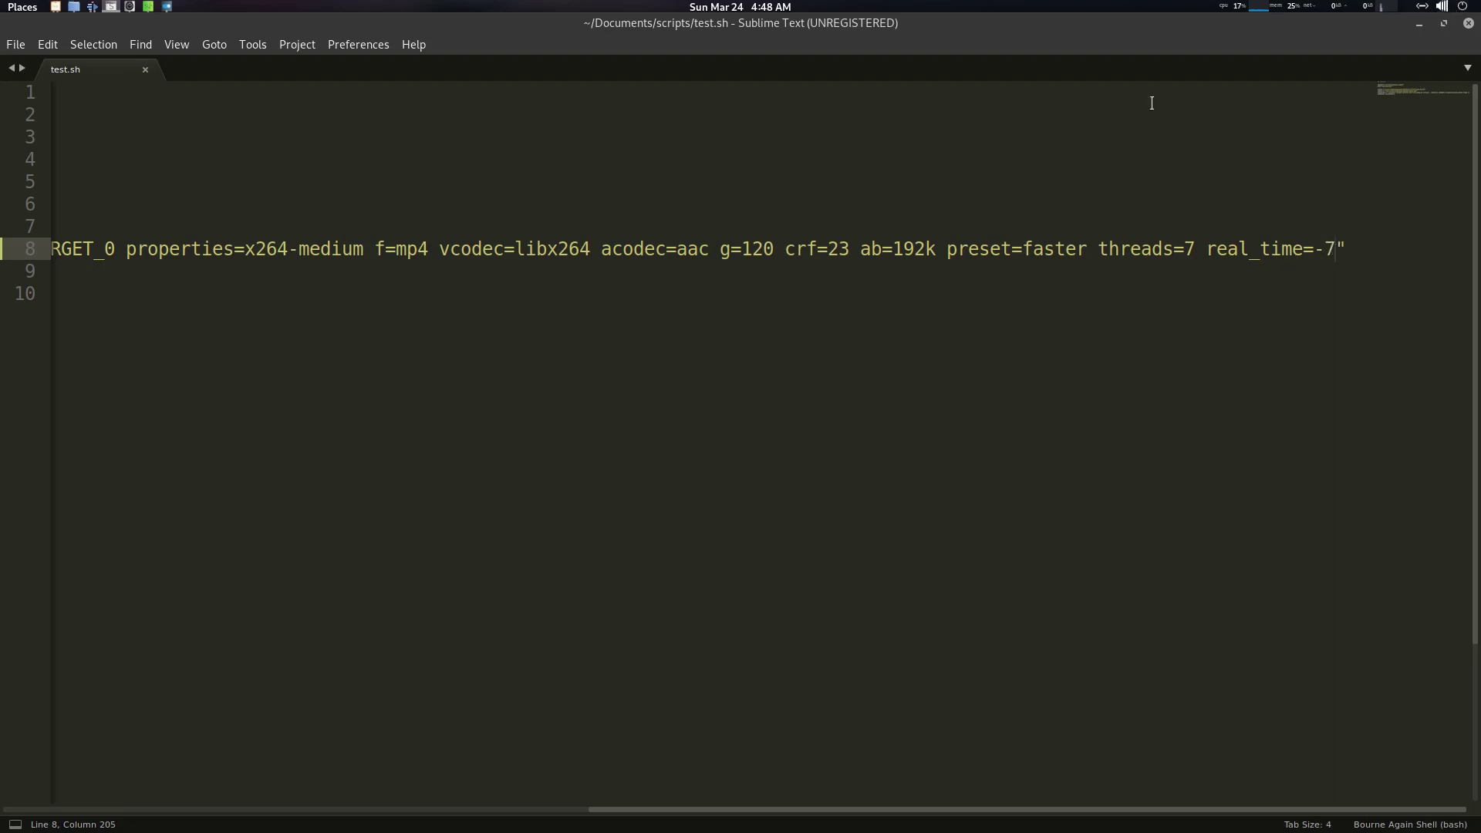
key(ctrl+s)
Step: Start rendering smtest.mp4 with the test.sh script and watch all eight CPUs in the system monitor
click(1418, 24)
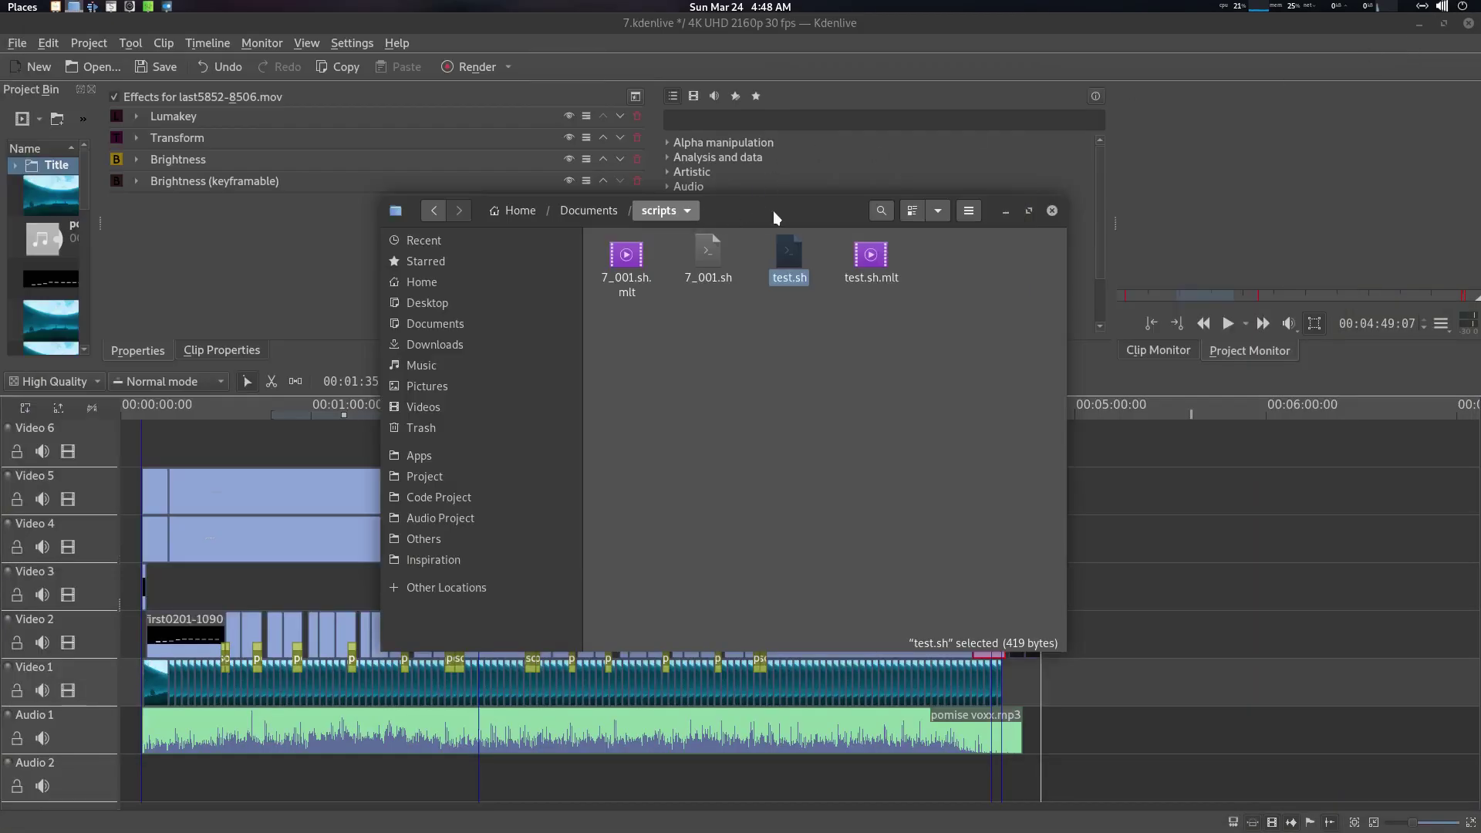
drag(776, 211, 1072, 322)
click(636, 327)
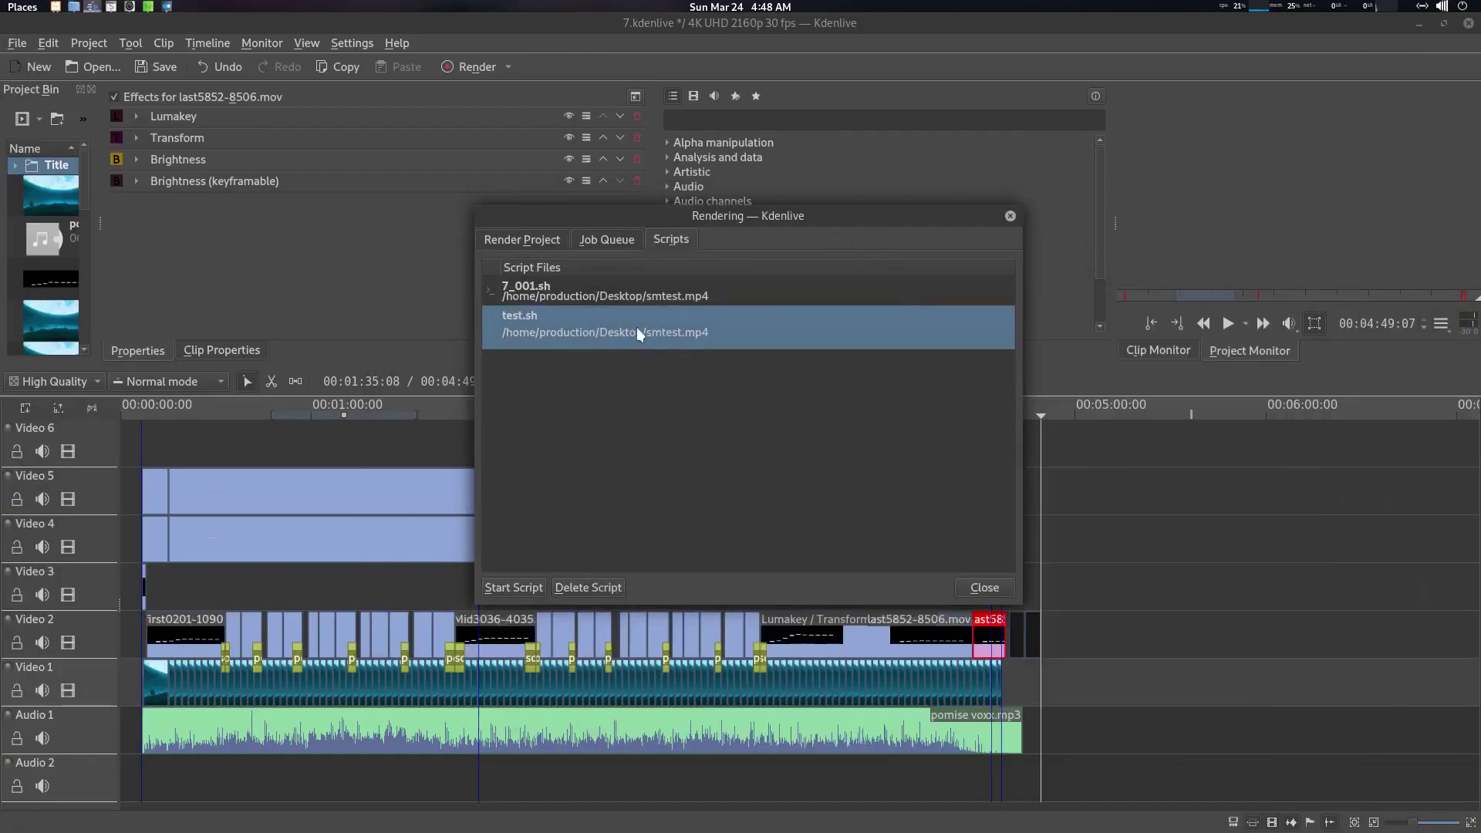
click(522, 585)
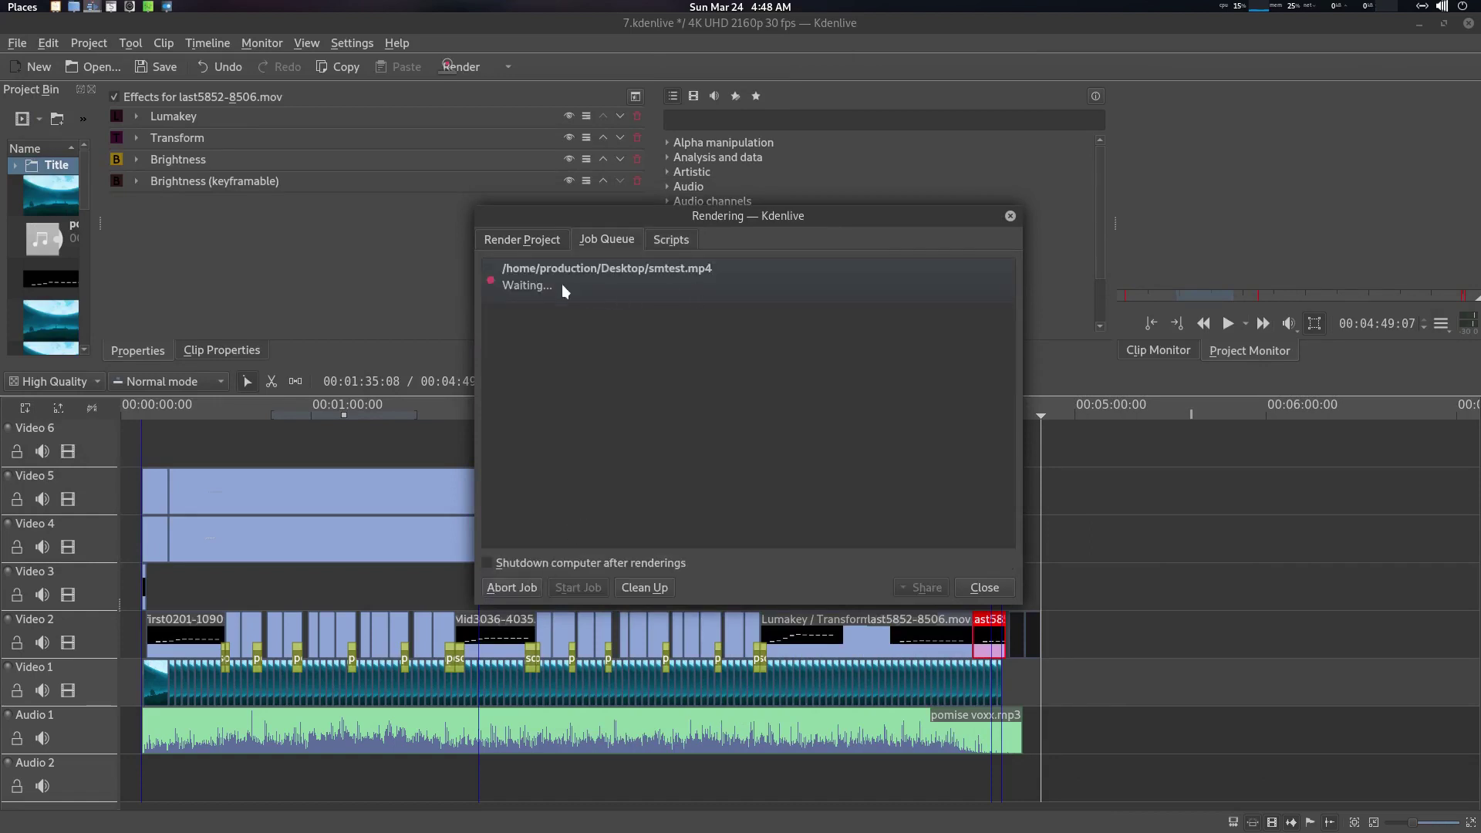
mouse_move(1262, 7)
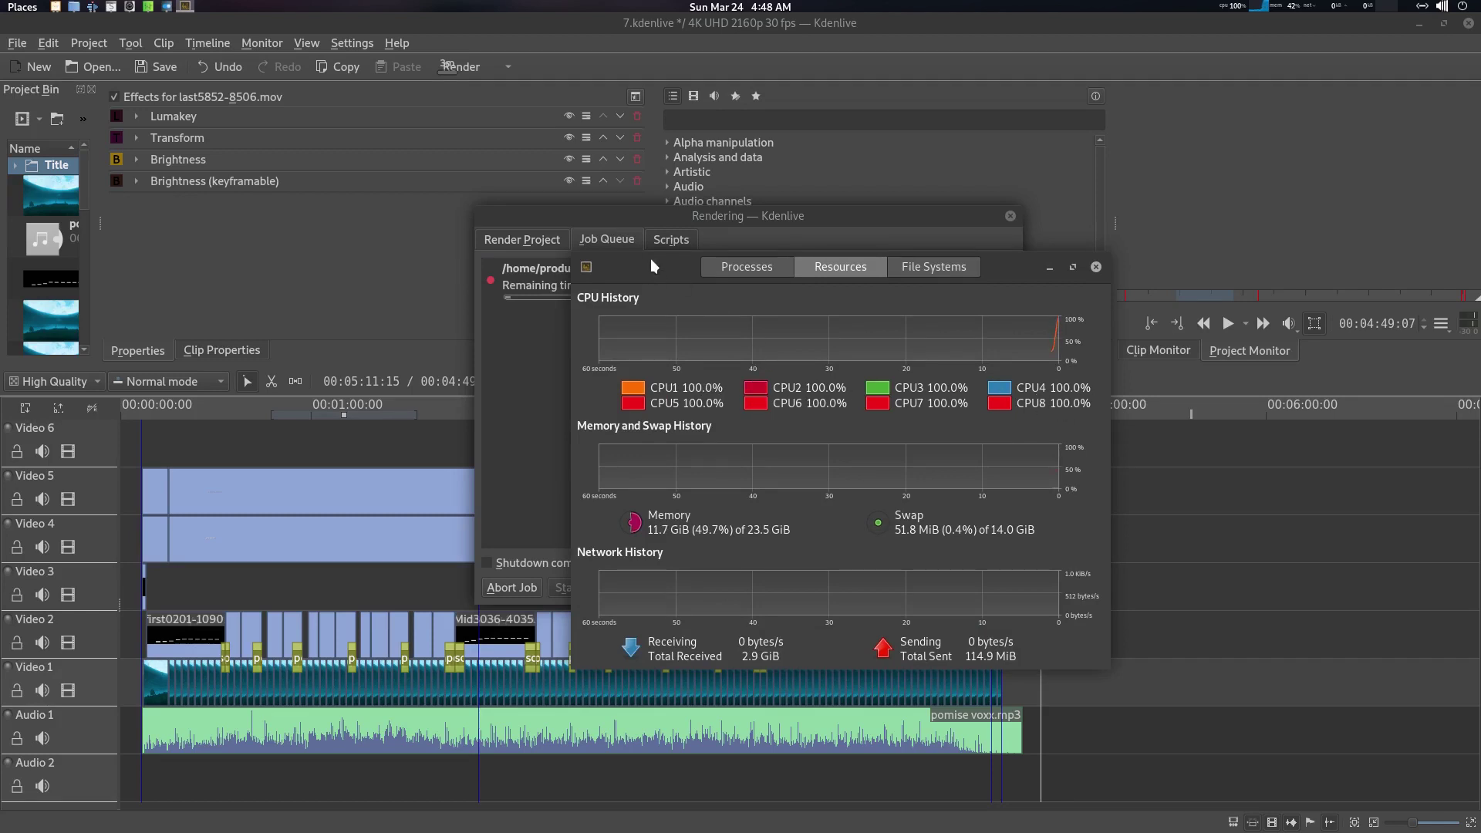
drag(651, 265, 955, 283)
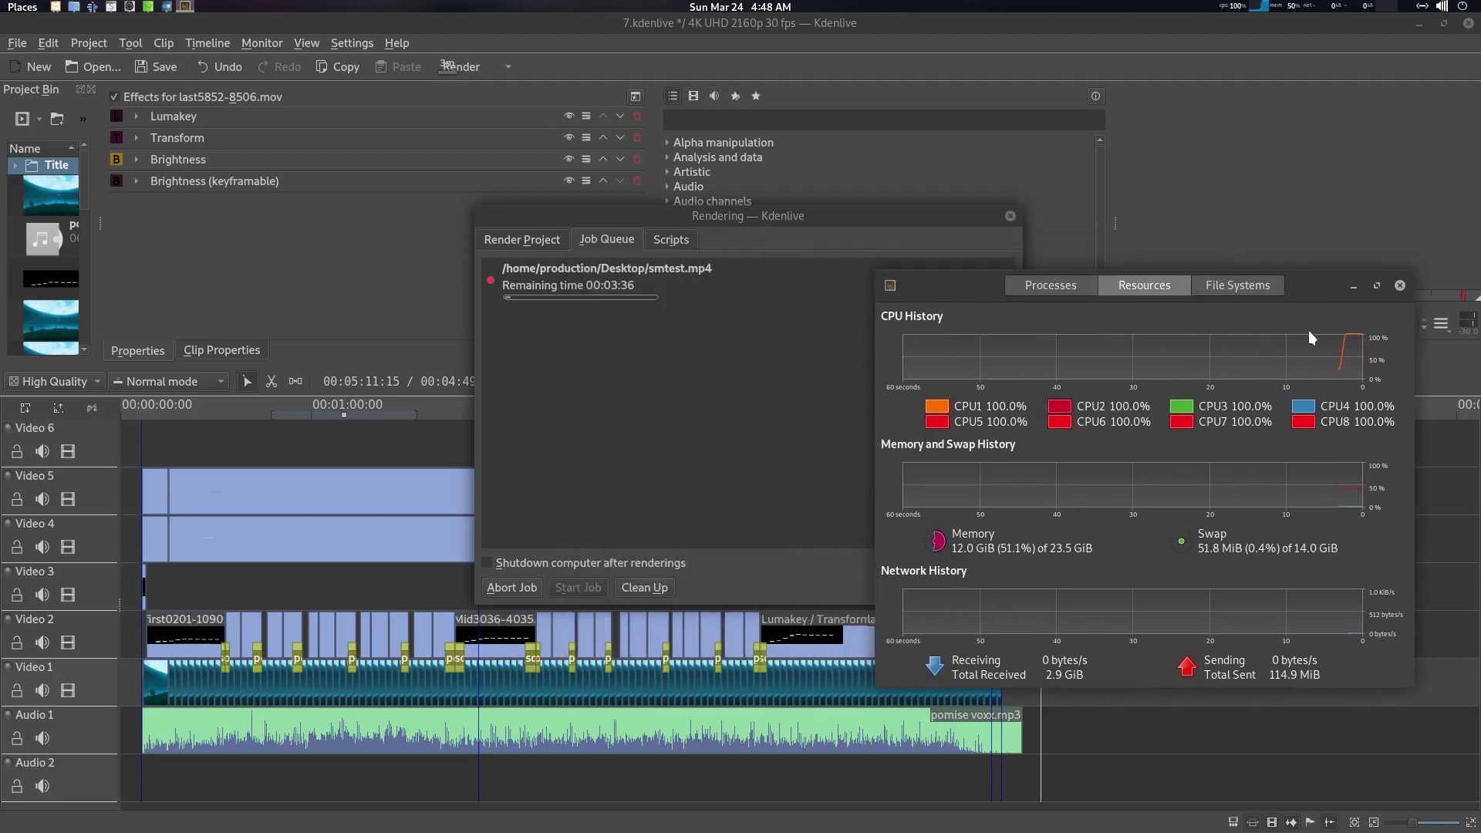